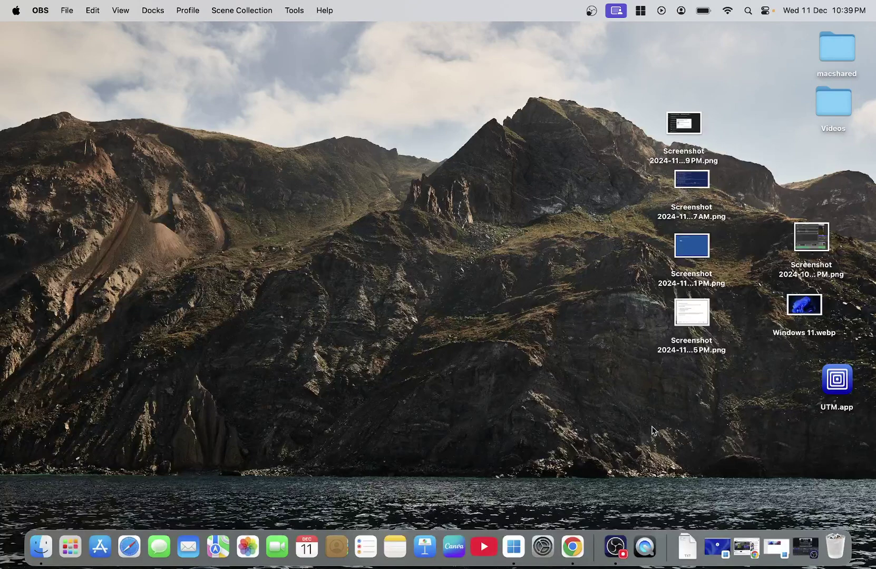
Step: Restore the dell remote session, toggle full screen on and off, then minimize it
click(717, 547)
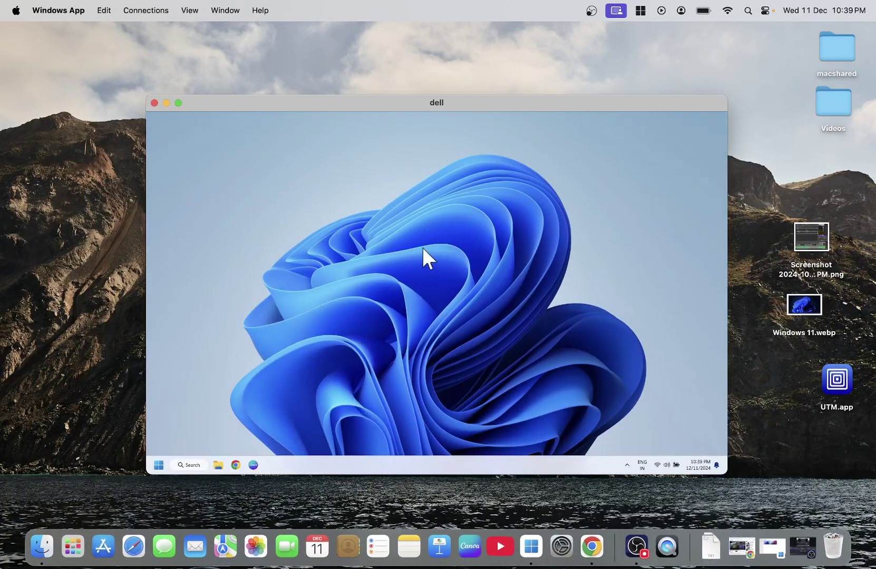
click(178, 103)
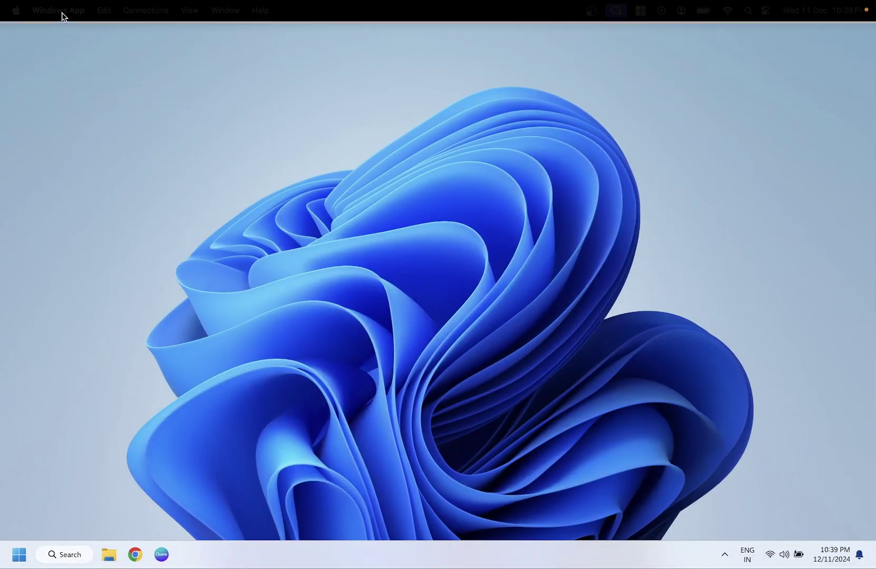
click(32, 28)
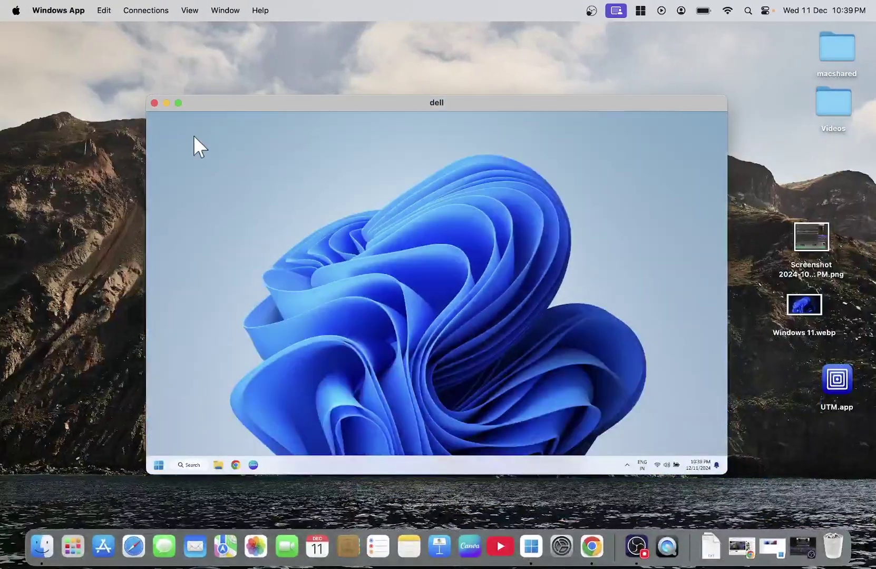
click(166, 104)
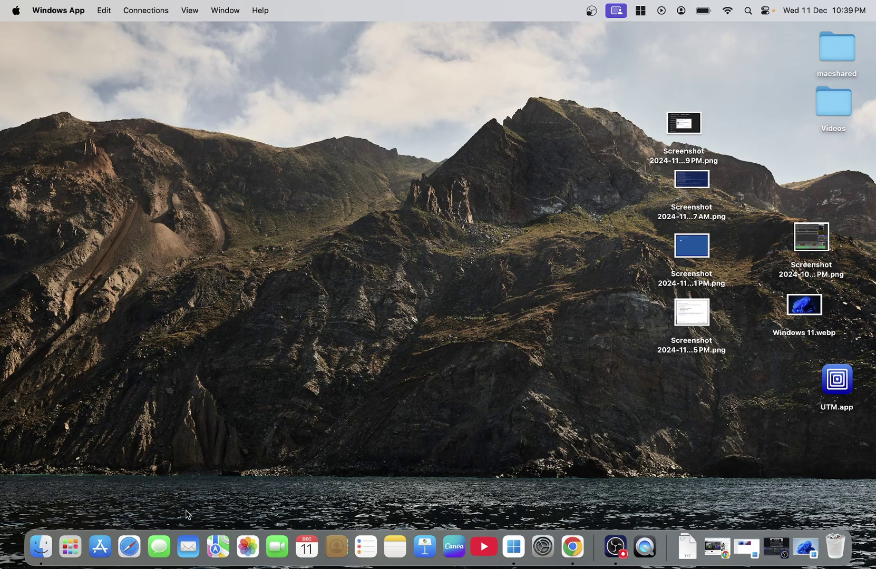
Step: Install Windows App from the App Store by searching 'windows app', then close the store
click(100, 548)
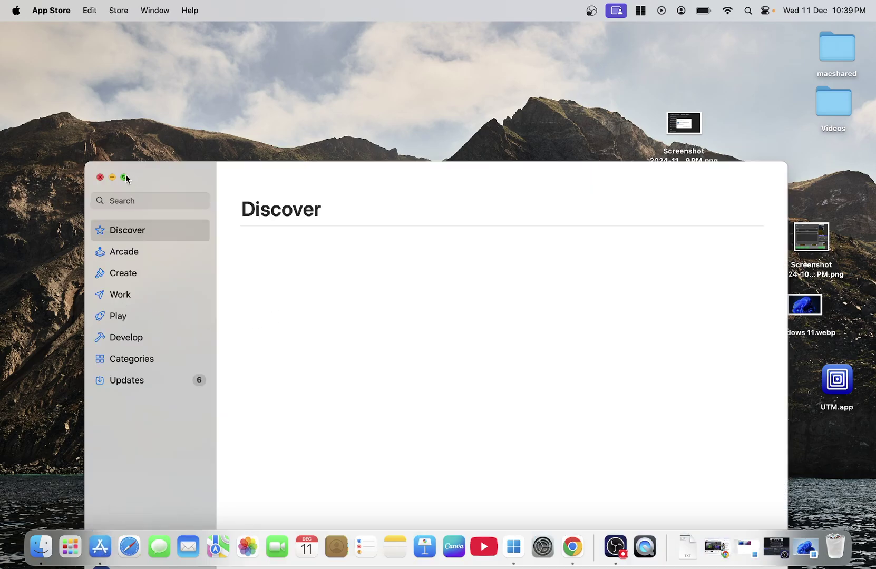
click(125, 178)
click(77, 61)
text(windows ap)
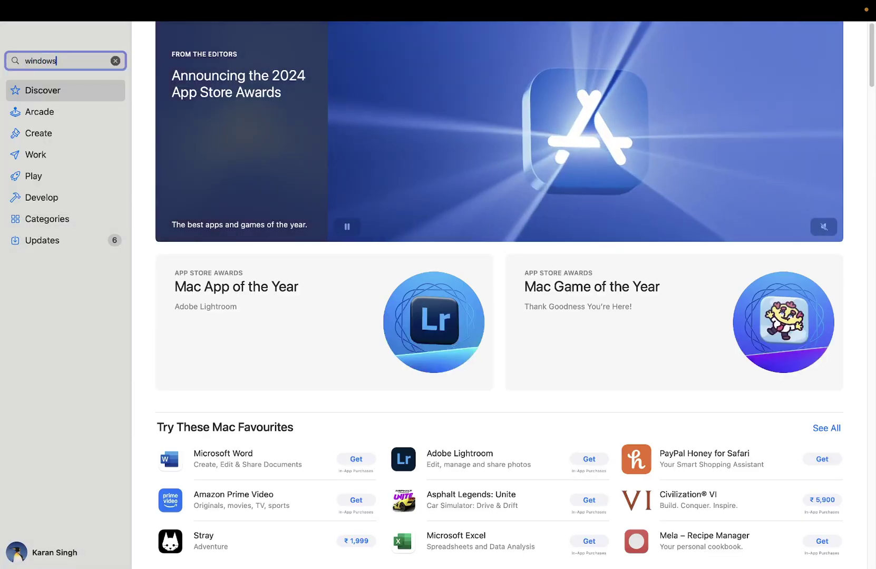
text(p)
key(Return)
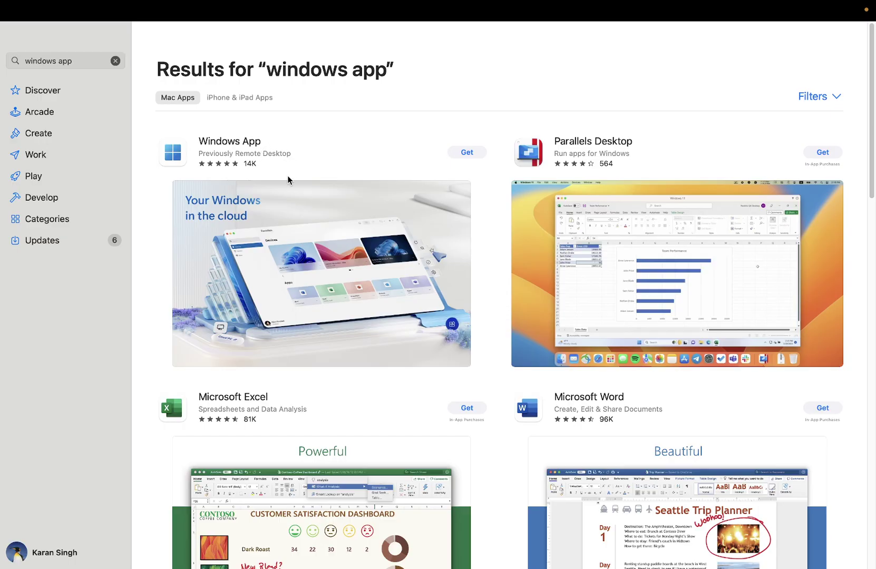
click(470, 154)
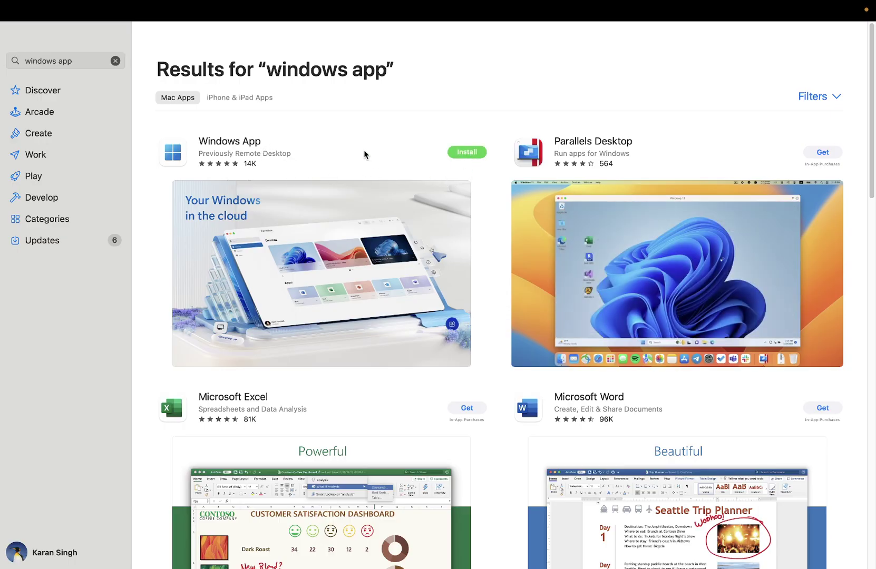
click(461, 153)
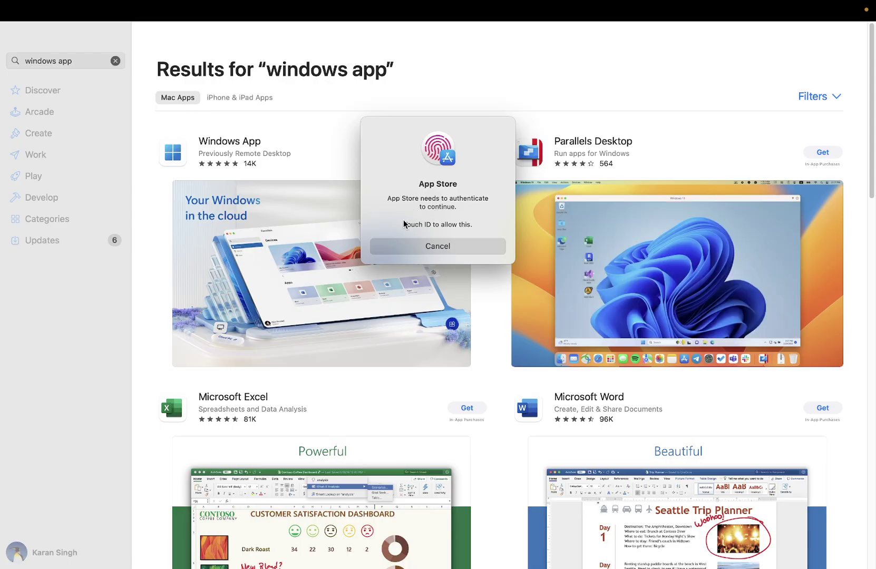
click(433, 245)
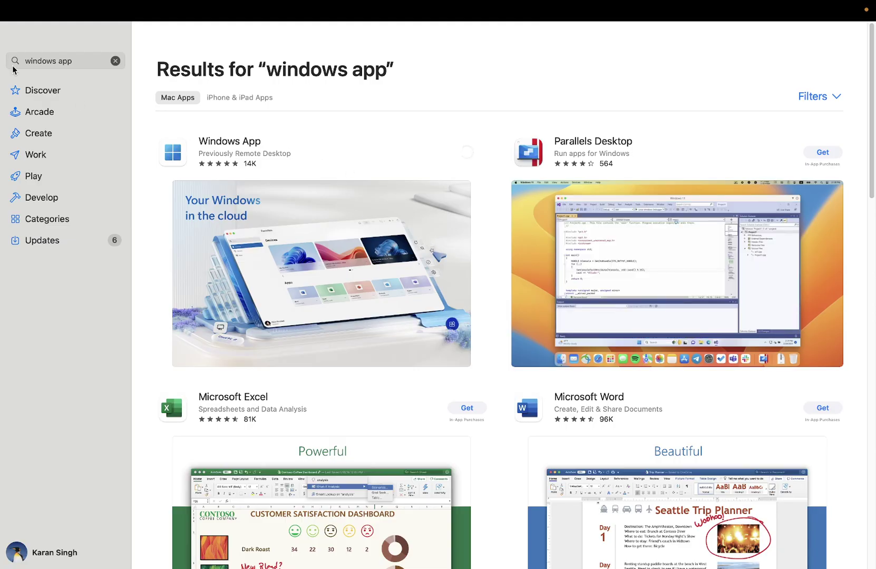
mouse_move(12, 11)
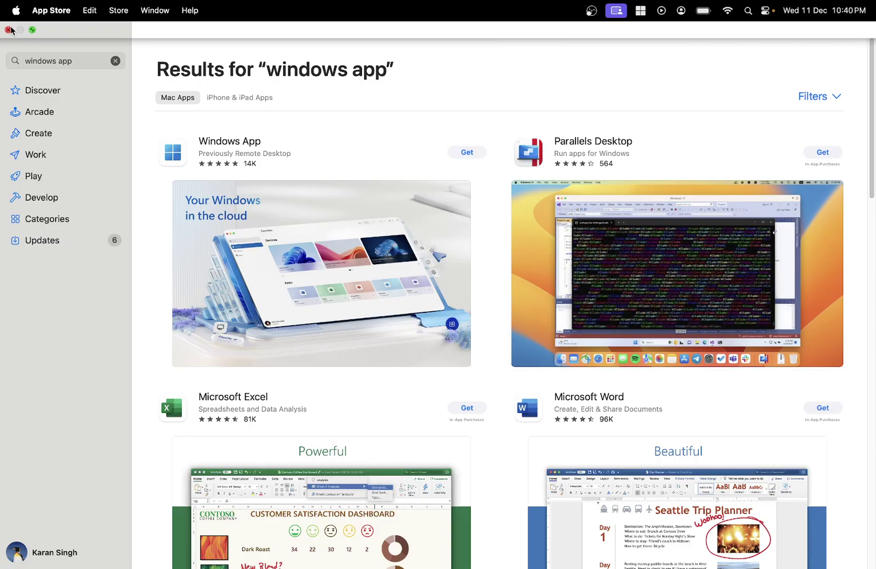
click(10, 30)
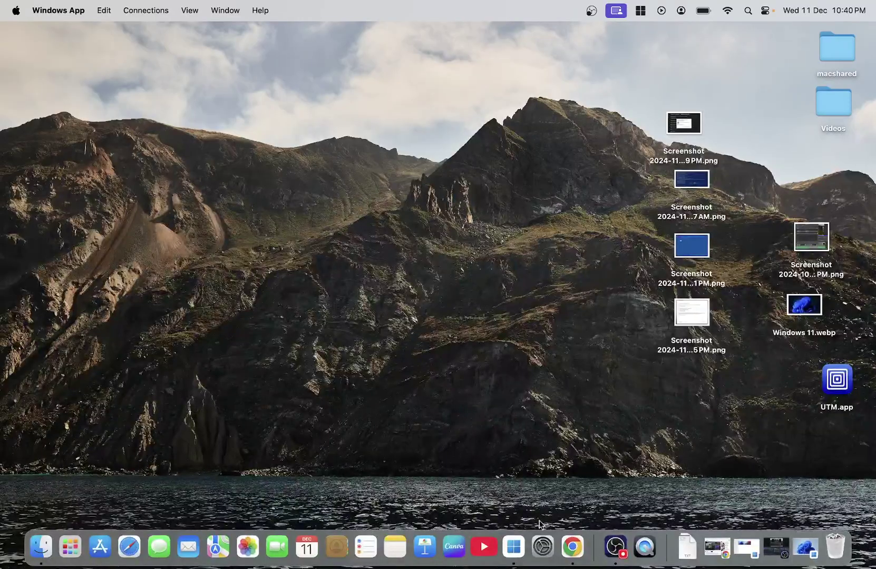
Step: Delete the saved HP-Laptop PC from Windows App's full-screen devices list
click(524, 537)
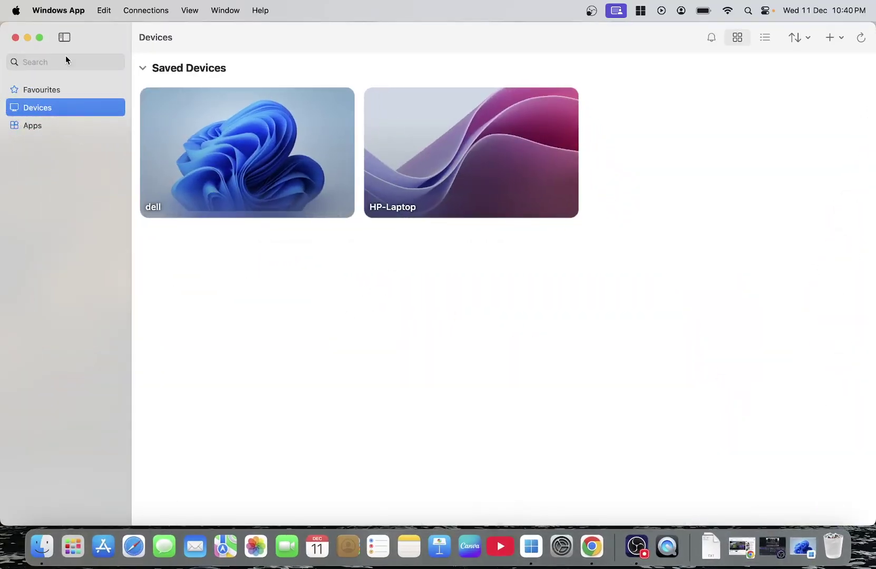
click(40, 38)
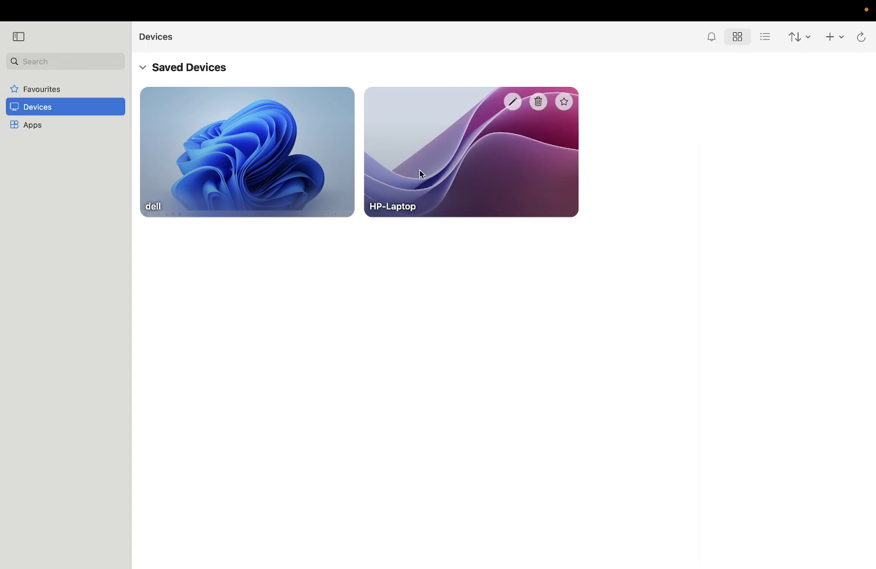
click(539, 102)
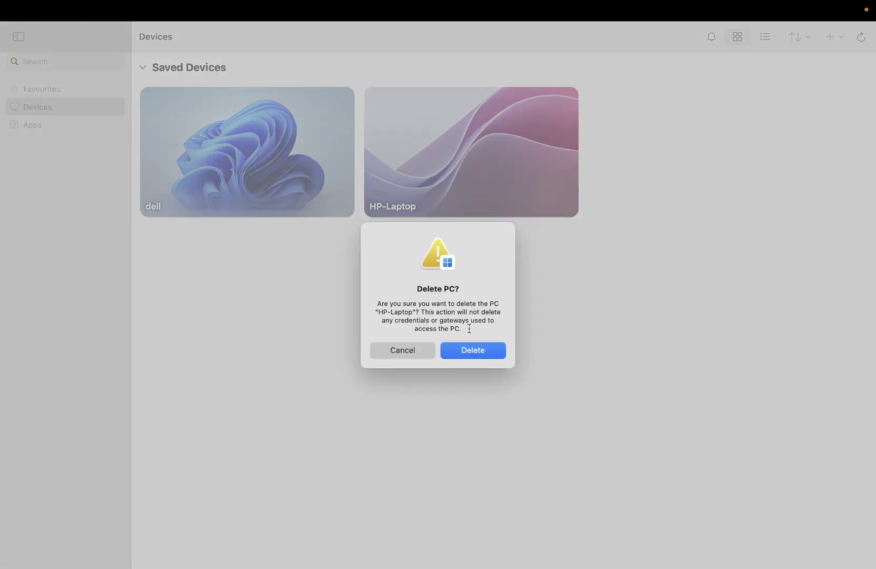
click(468, 350)
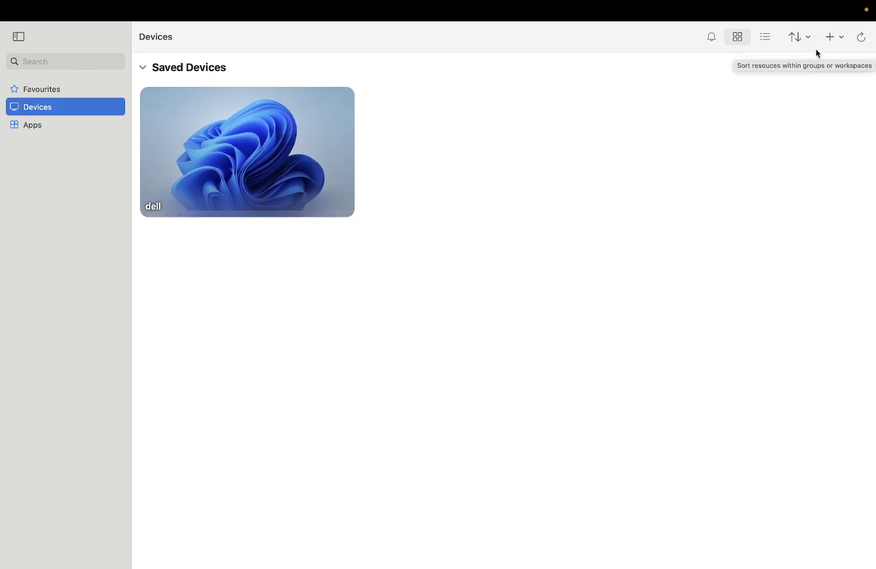
Step: Start an Add PC entry, cancel it, and bring back the minimized dell session
click(827, 42)
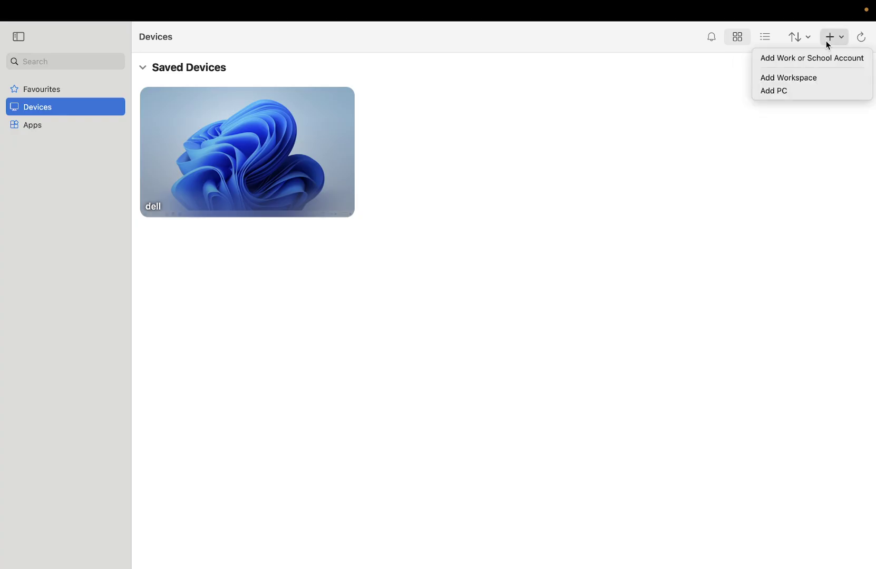
click(783, 90)
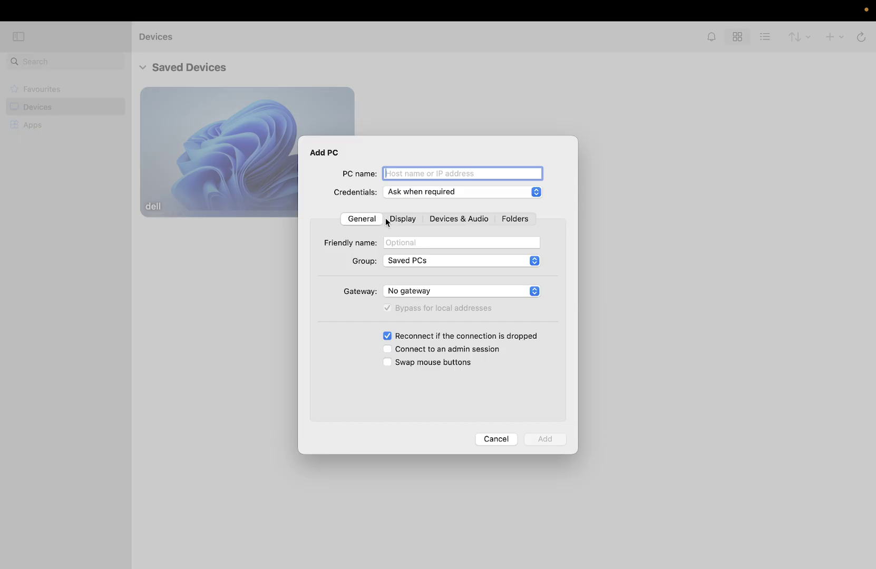
click(509, 438)
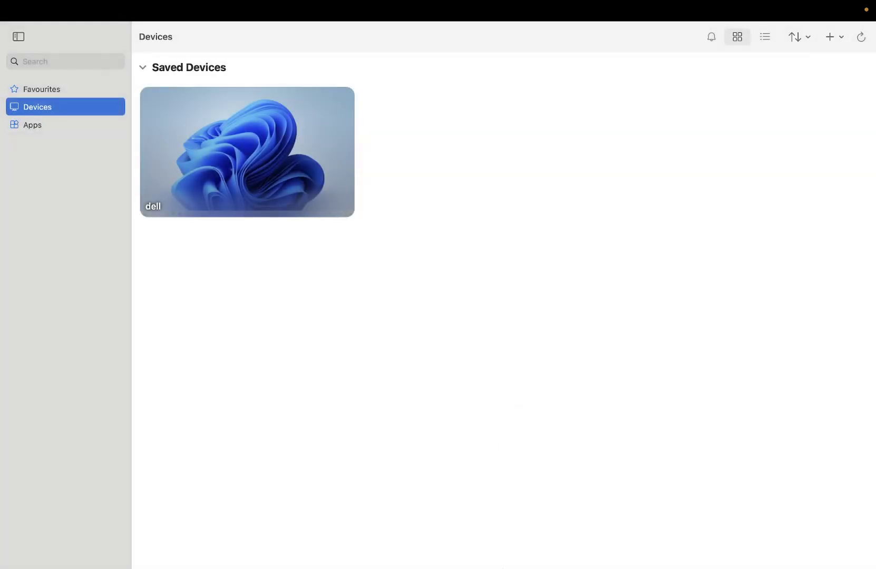
click(795, 547)
Step: Make the dell session full screen and search the remote PC for 'remote desktop'
click(179, 102)
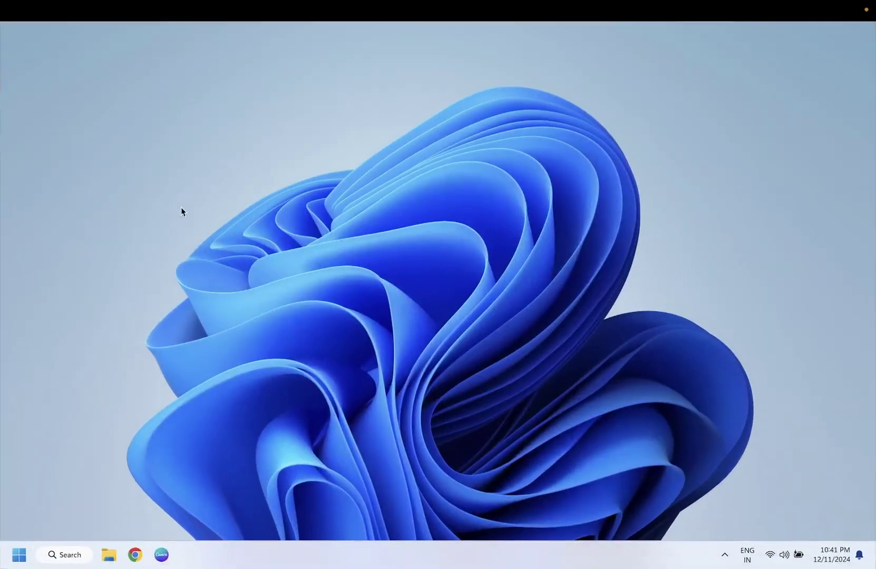
click(65, 558)
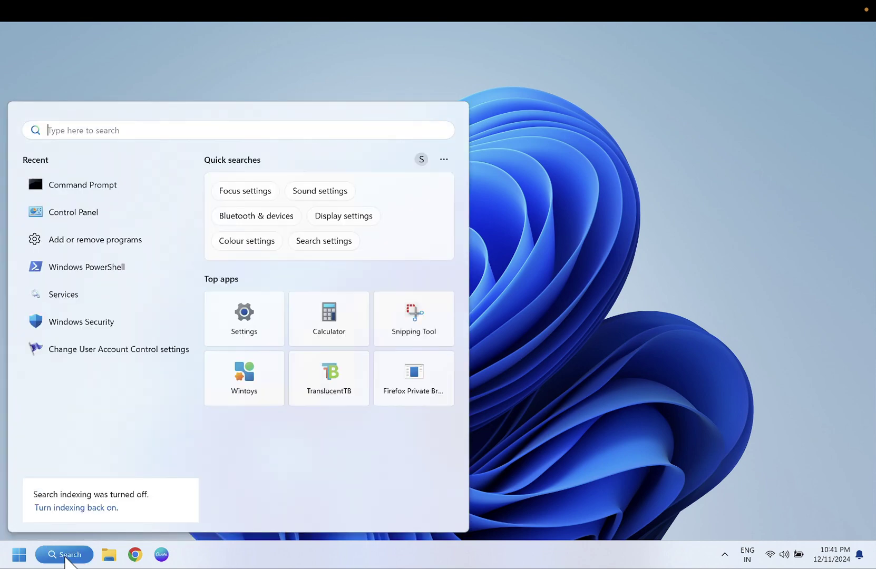
text(remote d)
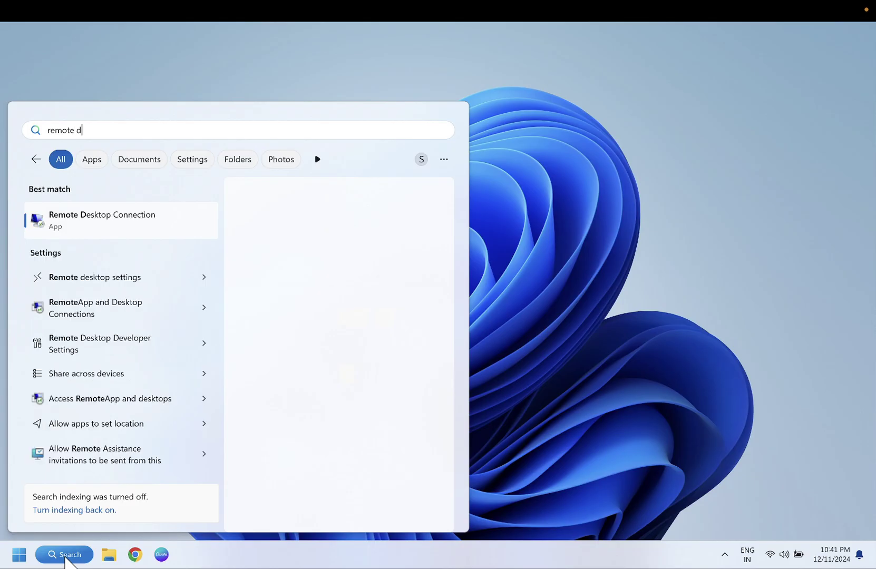
text(esktop conn)
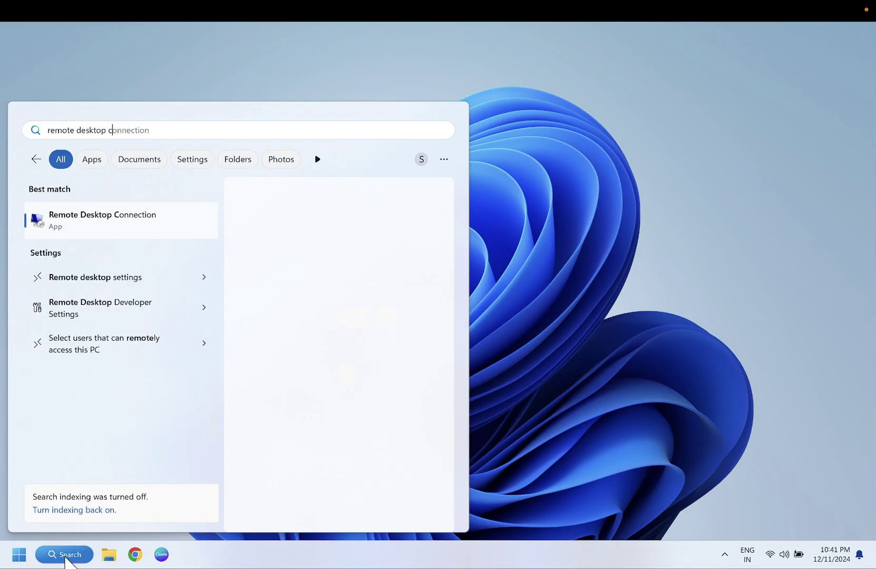
key(BackSpace)
key(BackSpace)
key(BackSpace)
key(BackSpace)
key(BackSpace)
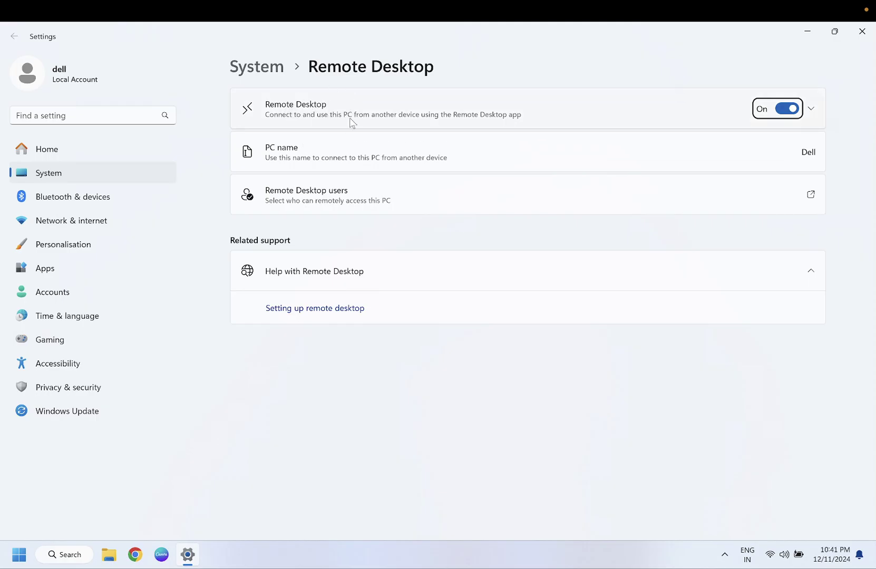
Step: Run msinfo32, check OS Name shows Microsoft Windows 11 Pro, then minimize System Information
key(super+r)
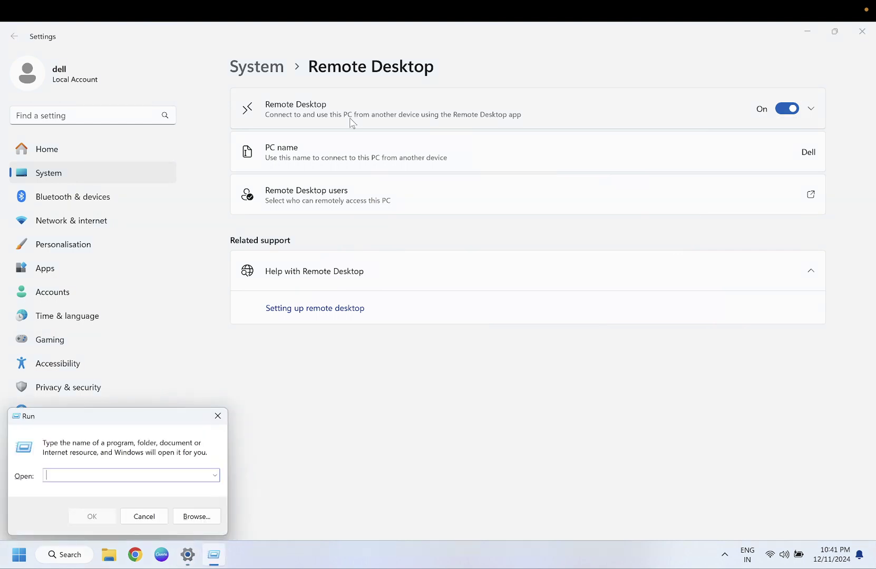
text(msinfo)
key(Down)
key(Return)
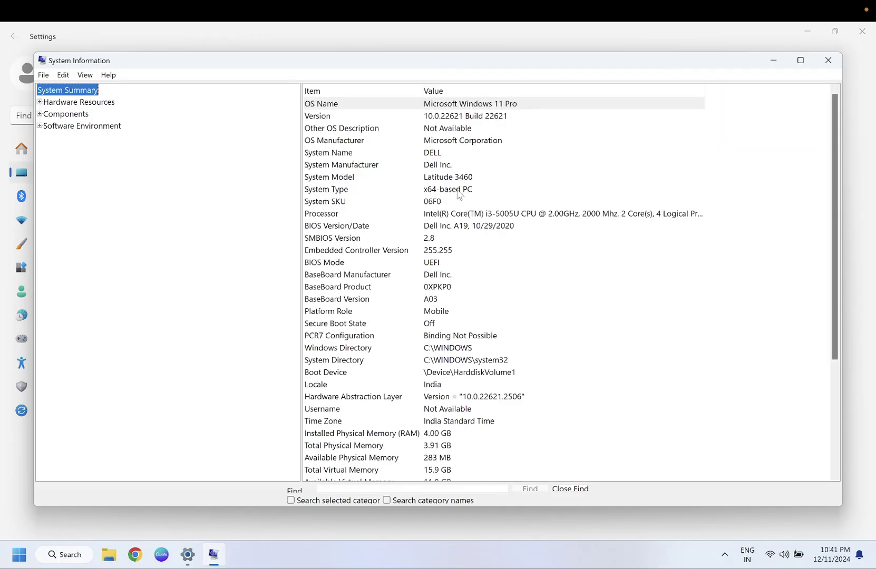
click(452, 108)
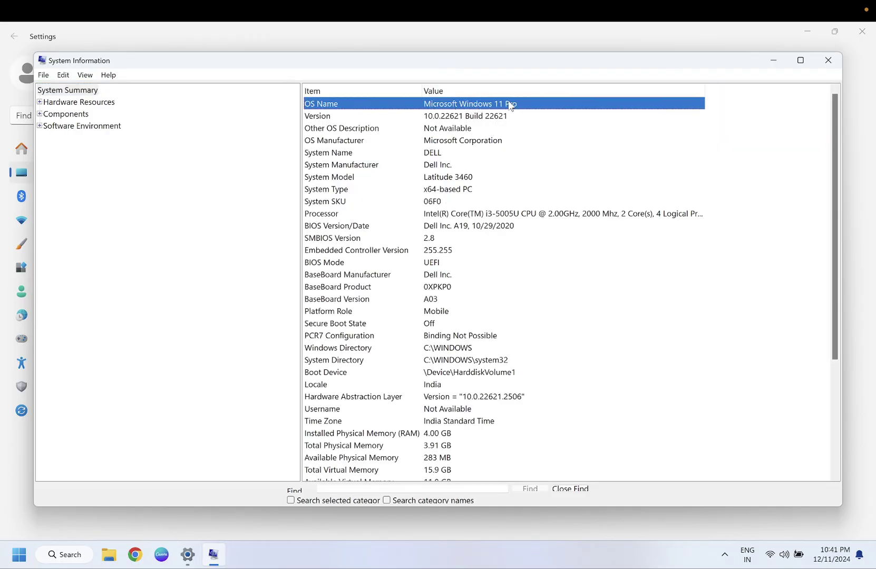
click(773, 63)
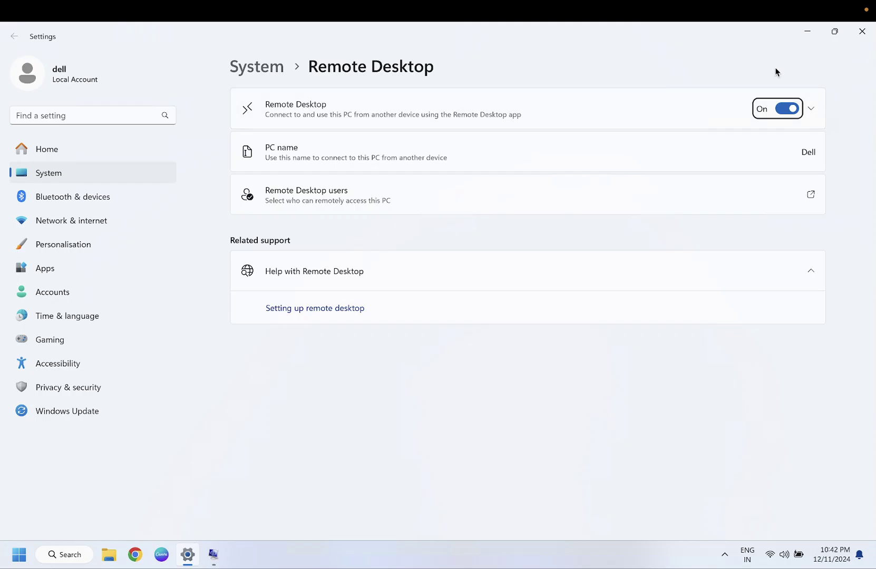
Step: Close Remote Desktop settings and confirm Allow remote connections on sysdm.cpl's Remote tab
click(867, 38)
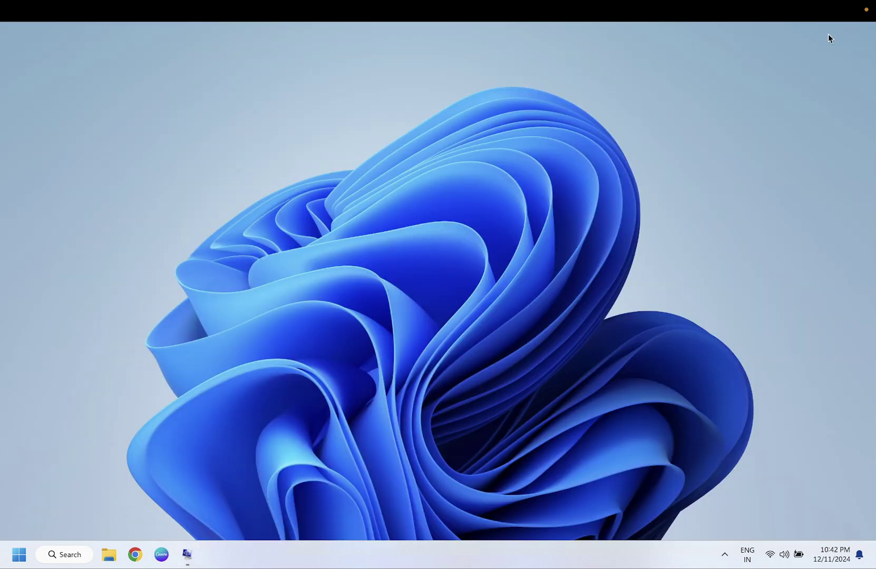
key(super+r)
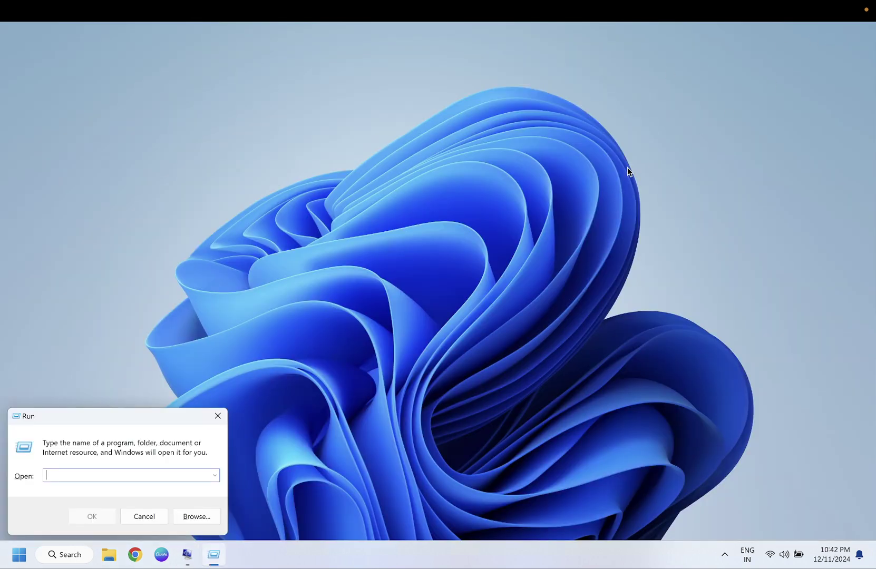
text(sys)
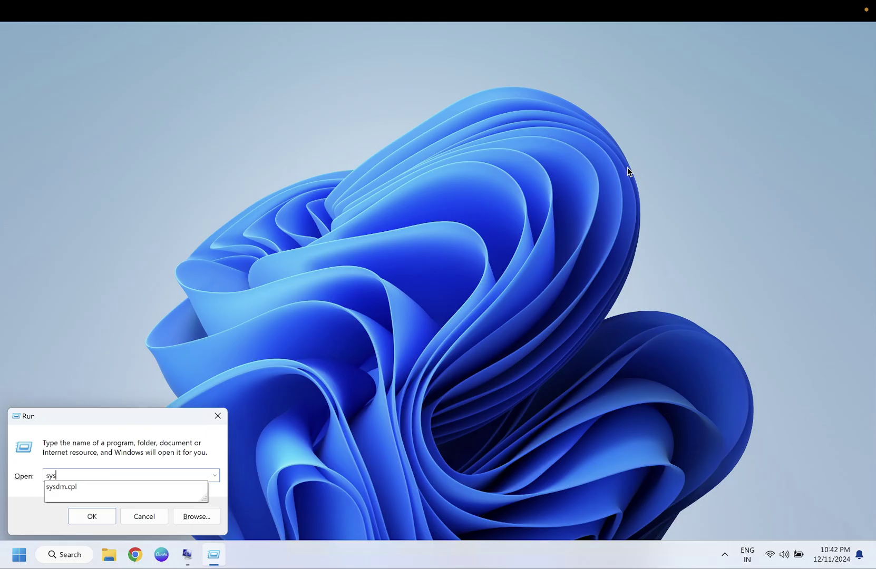
key(Down)
key(Return)
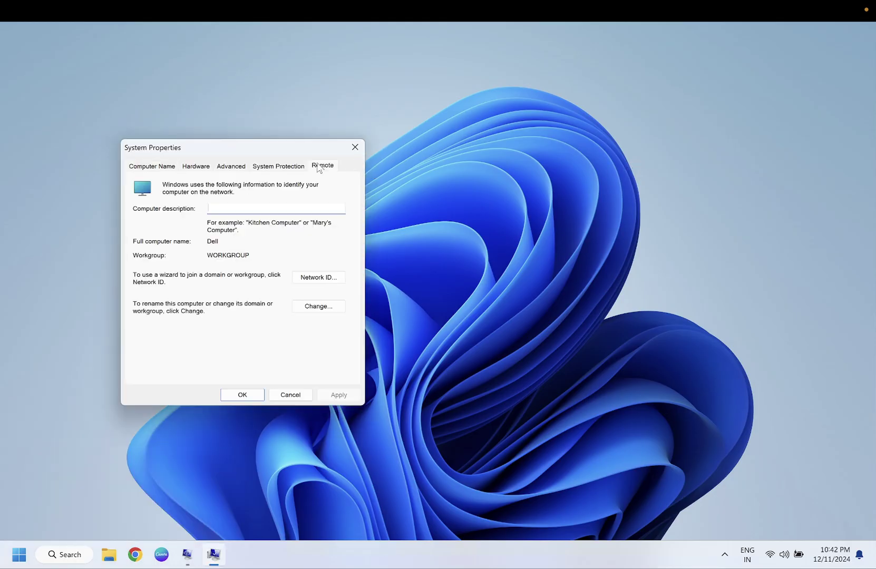
click(317, 168)
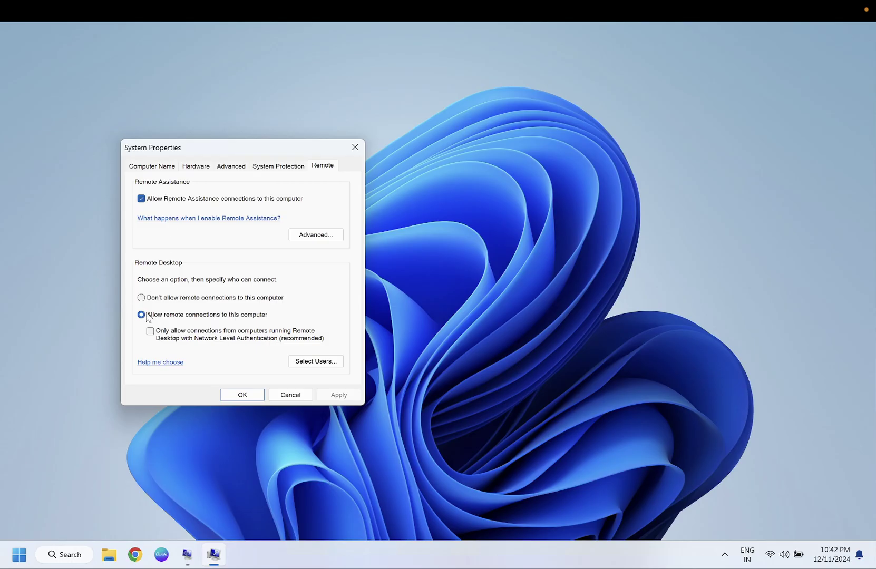
click(238, 392)
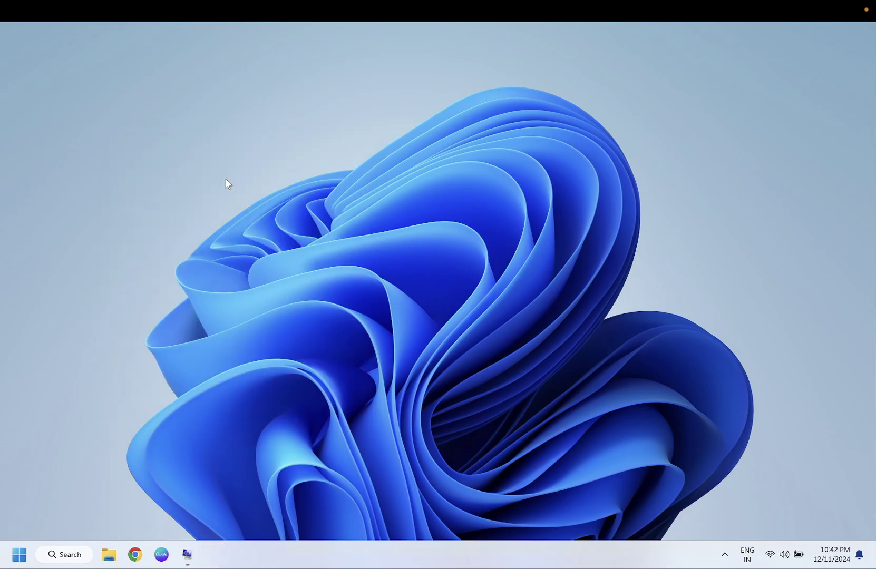
Step: Close the dell session, reconnect to the saved dell PC, and open Windows search
mouse_move(79, 11)
click(31, 27)
click(155, 103)
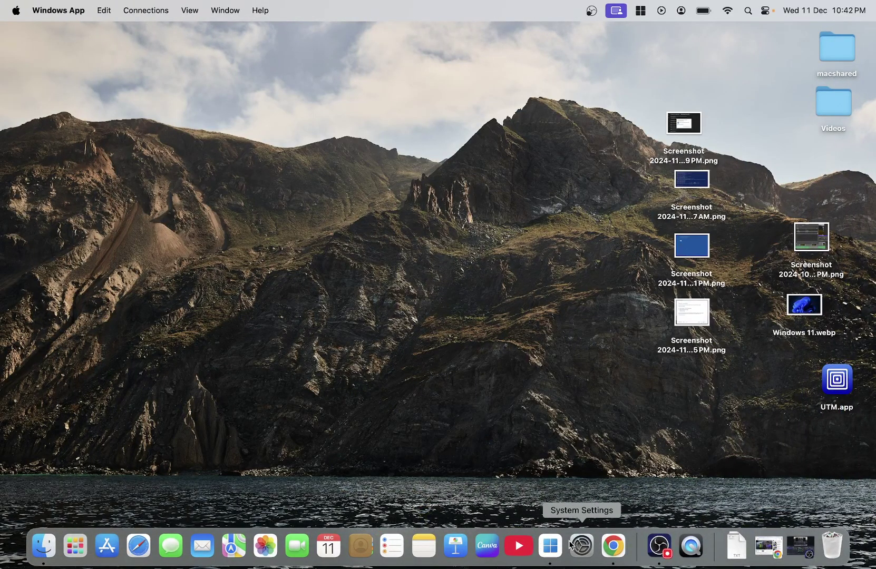
click(551, 545)
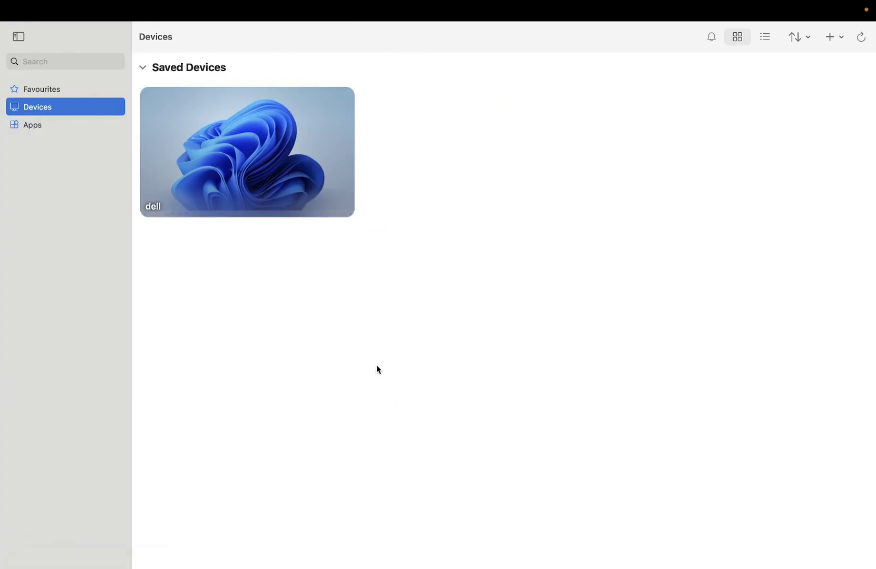
click(248, 143)
double_click(250, 148)
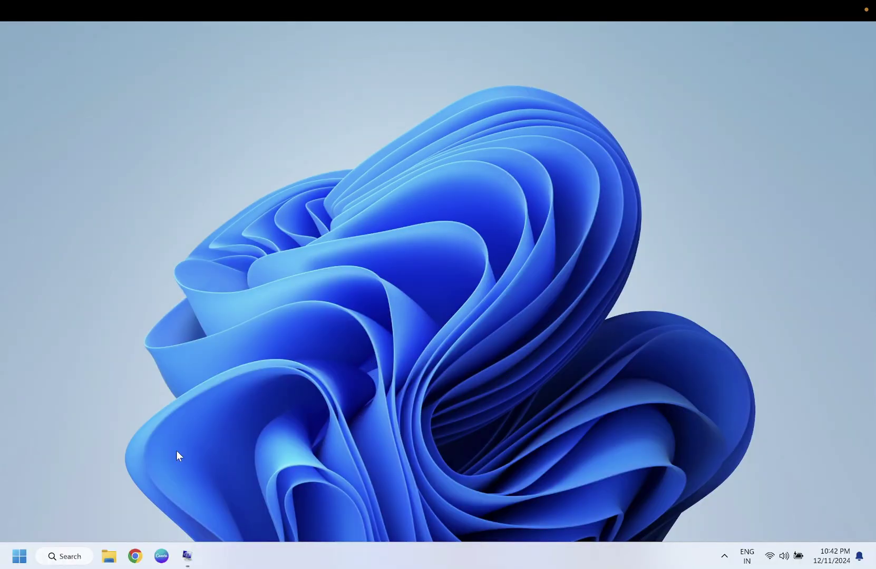
click(64, 556)
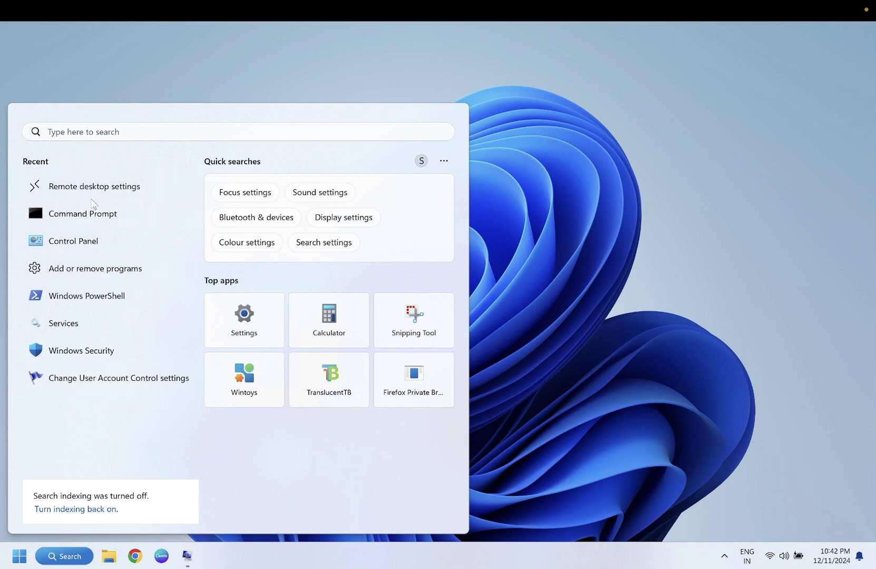
Step: Run ipconfig and hostname in Command Prompt, selecting the IPv4 address 192.168.1.5
click(88, 219)
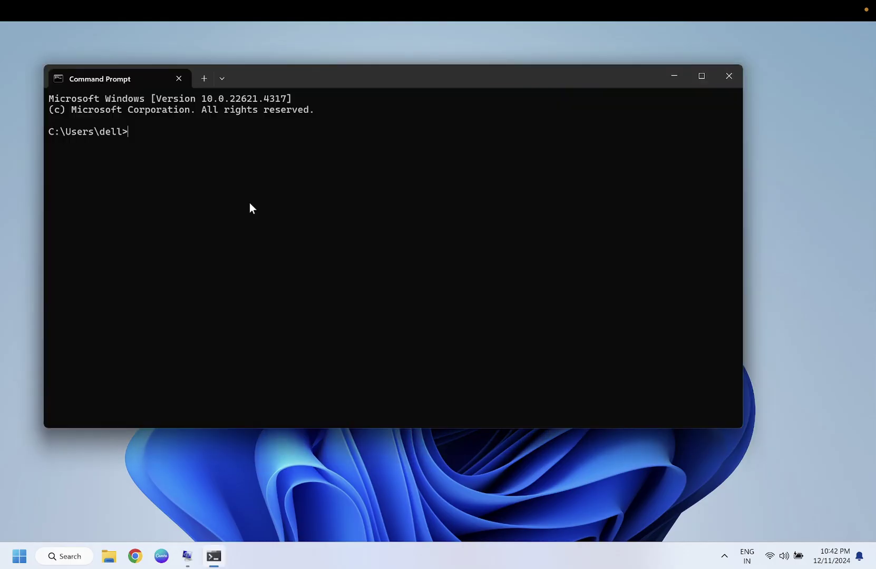
text(ipconfig)
key(Return)
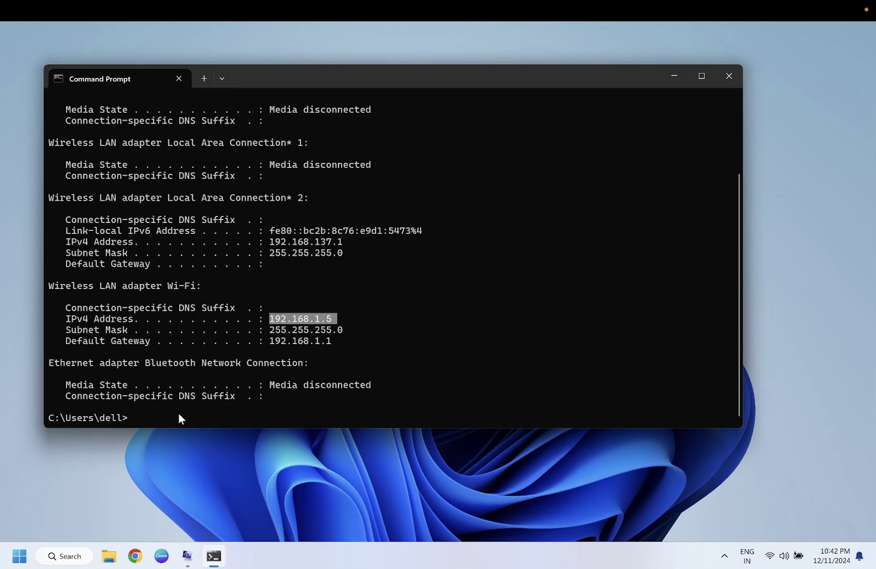
text(hostname)
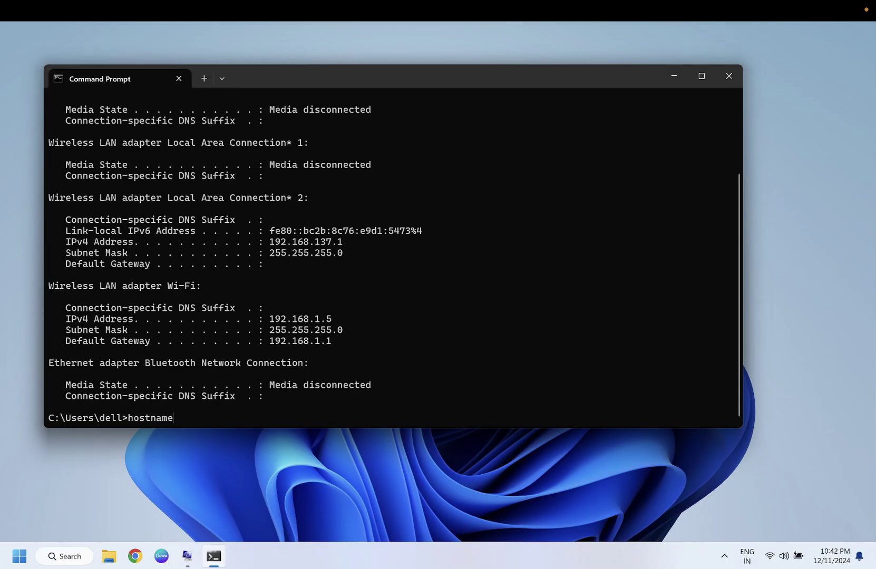
key(Return)
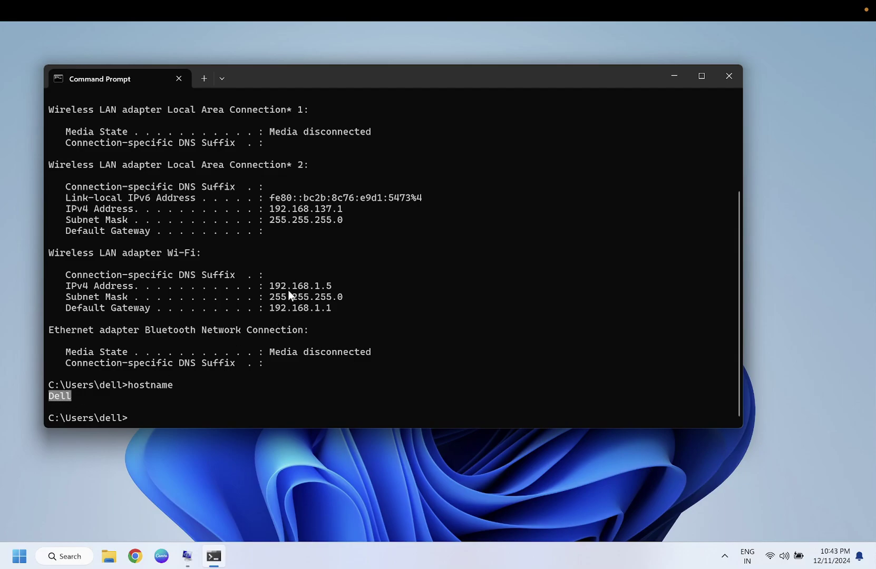
drag(264, 289, 298, 285)
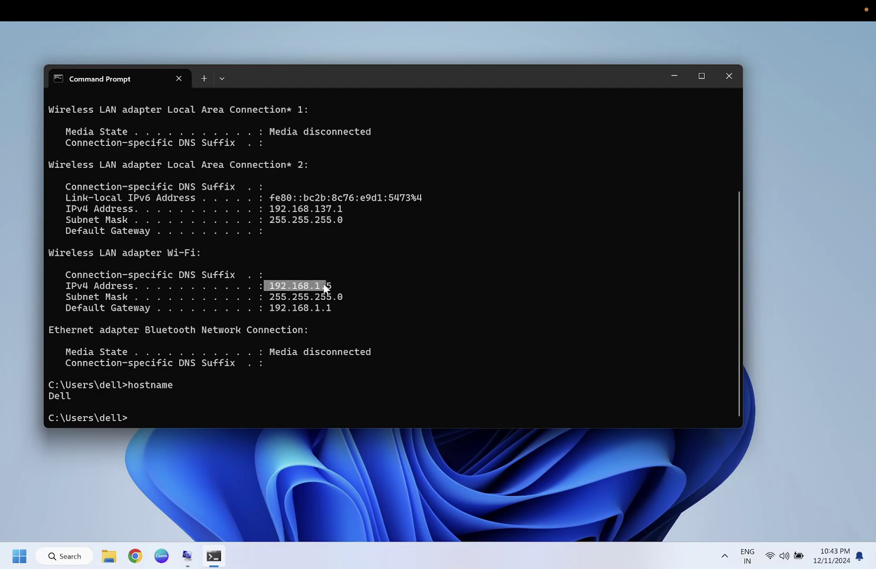
Step: Minimize the session and delete the saved dell PC from Windows App
click(31, 27)
click(166, 103)
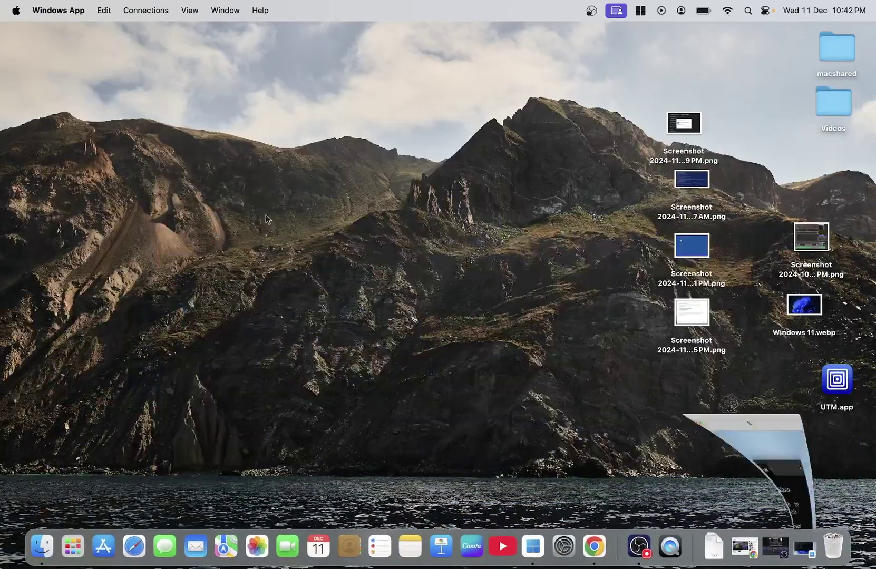
click(531, 547)
mouse_move(270, 172)
click(314, 107)
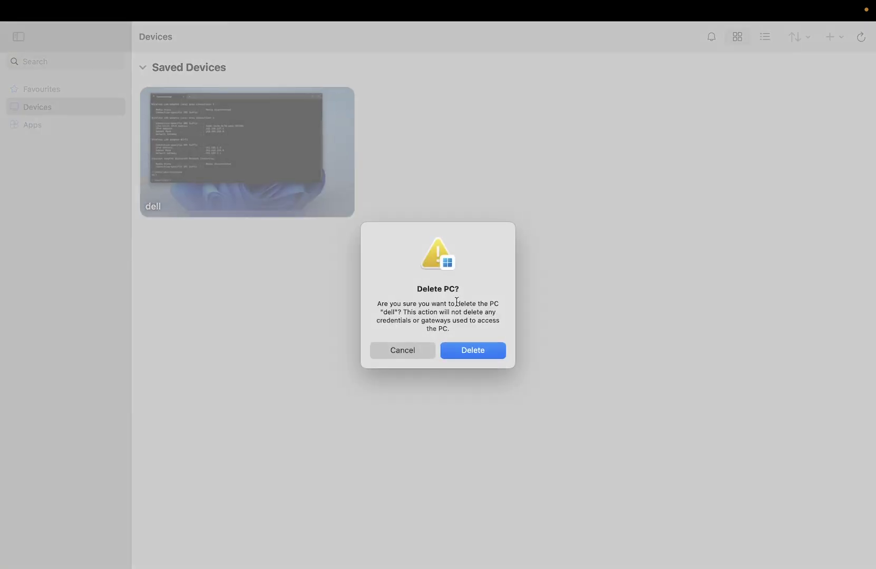
click(458, 354)
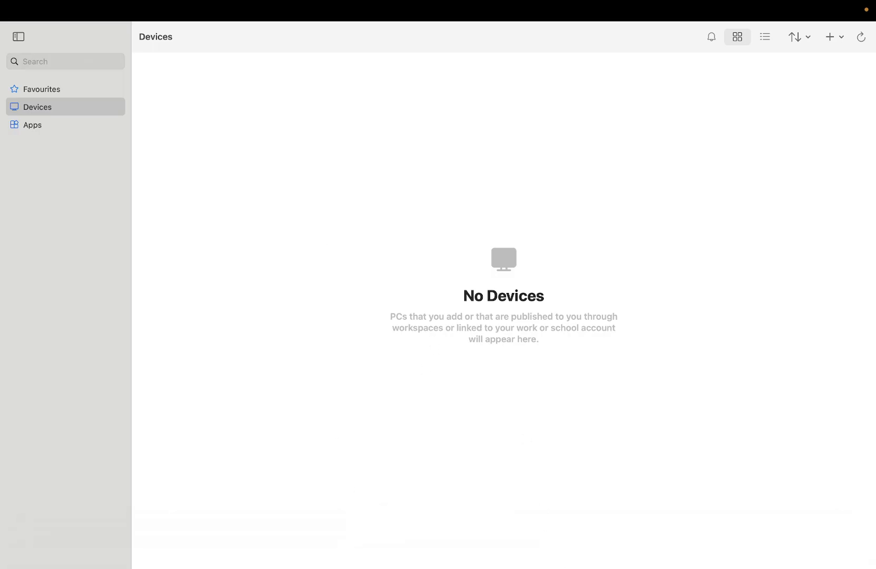
Step: Fill in a new PC entry for 192.168.1.5 with credentials Ask when required and No gateway
mouse_move(572, 563)
click(830, 39)
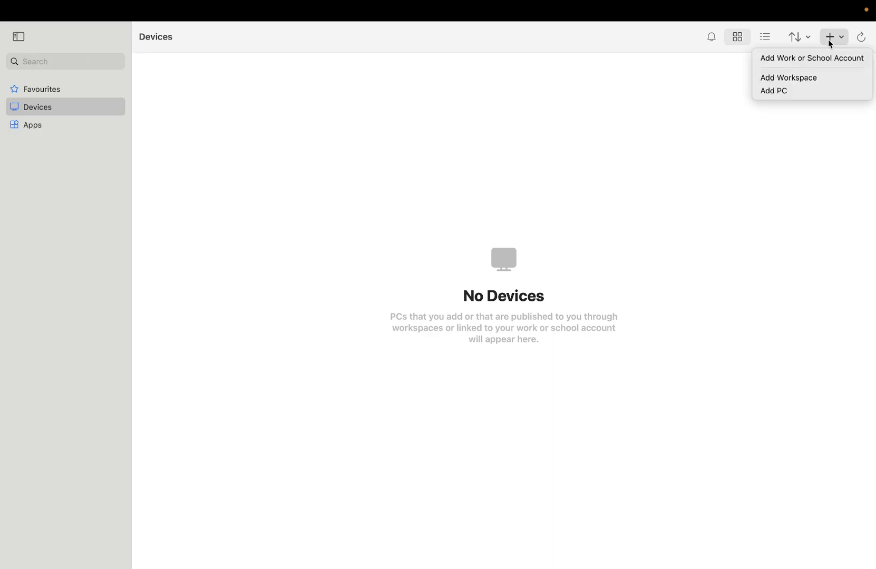
click(788, 92)
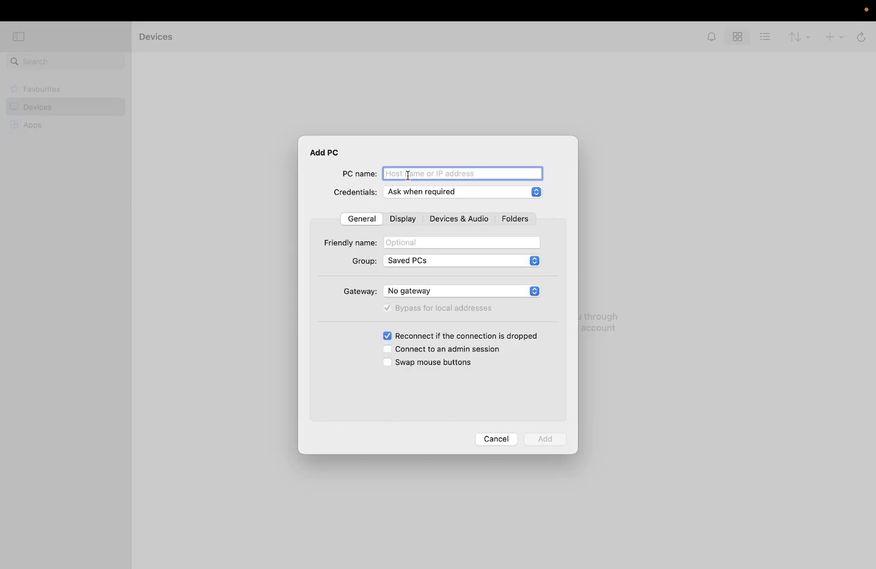
text(19)
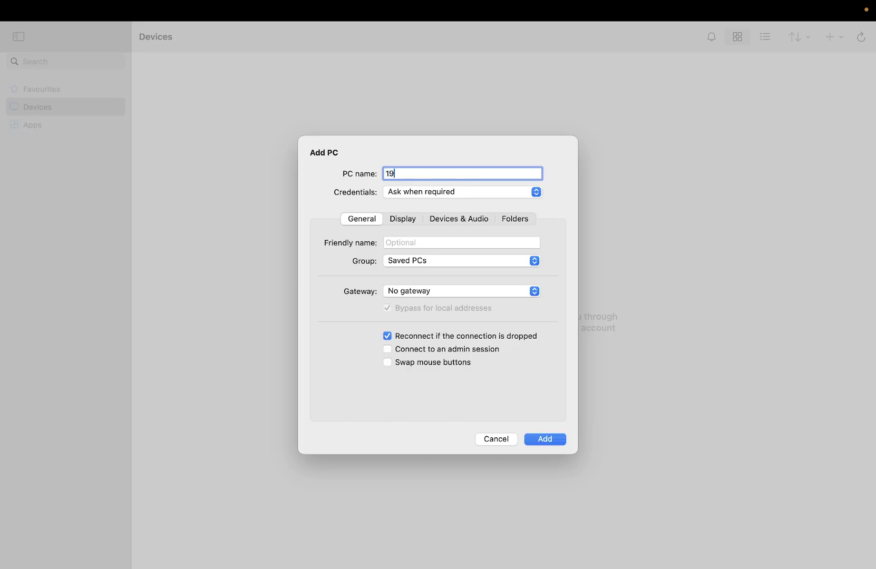
text(2.168.1.5)
click(441, 195)
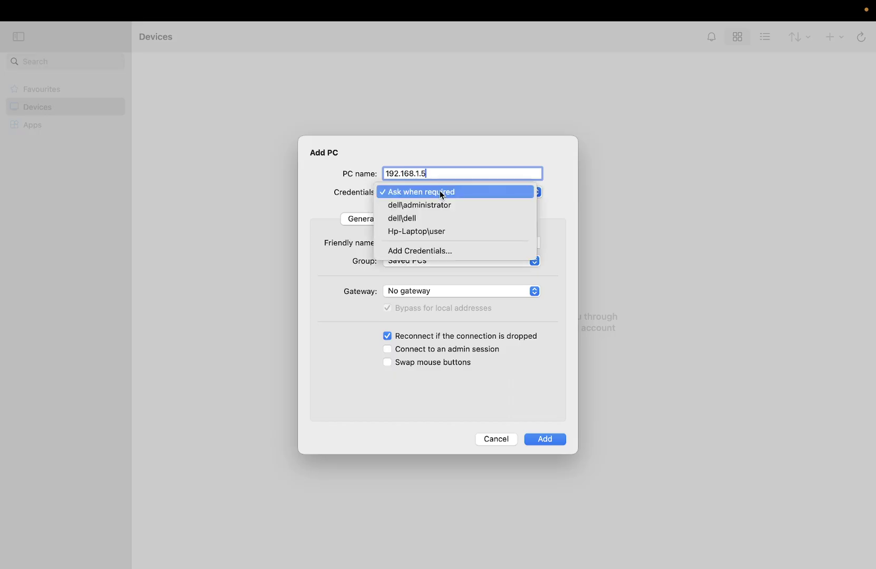
click(402, 171)
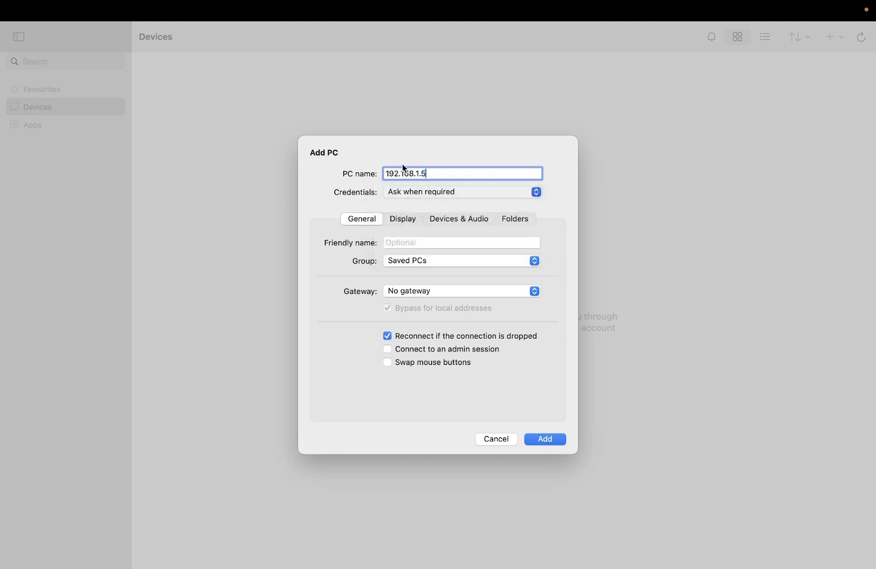
click(427, 193)
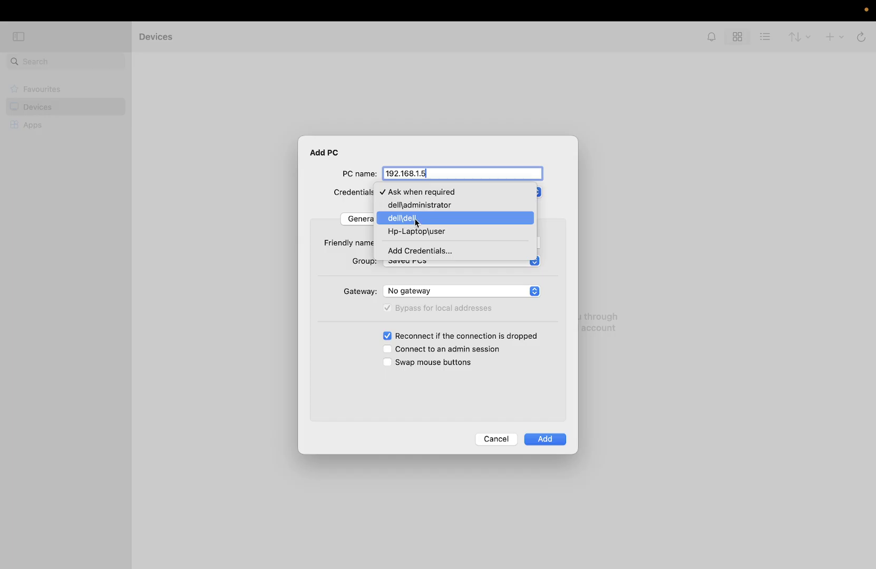
click(394, 151)
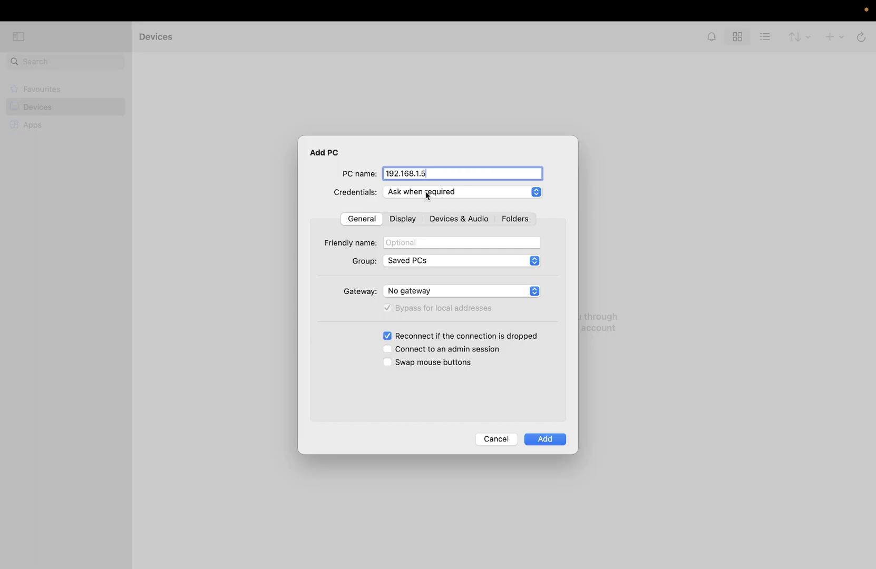
click(436, 291)
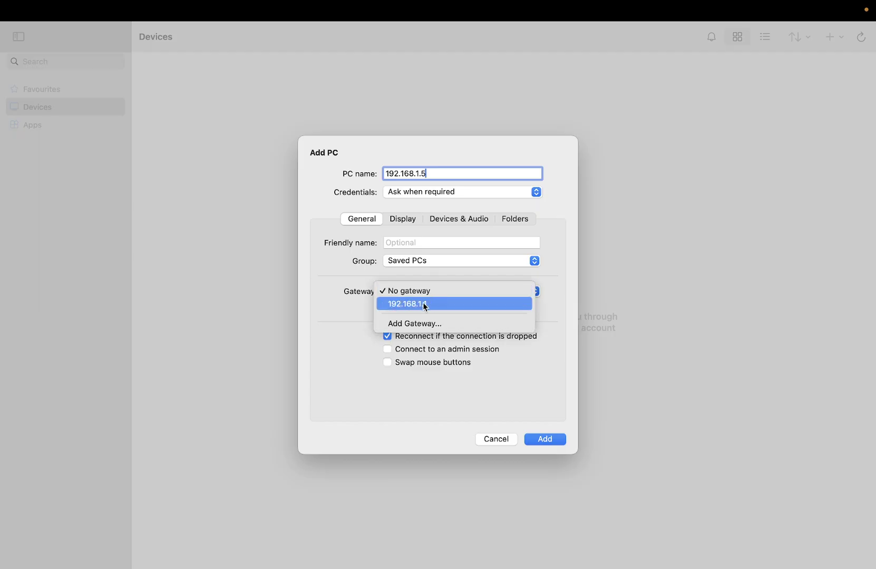
click(425, 291)
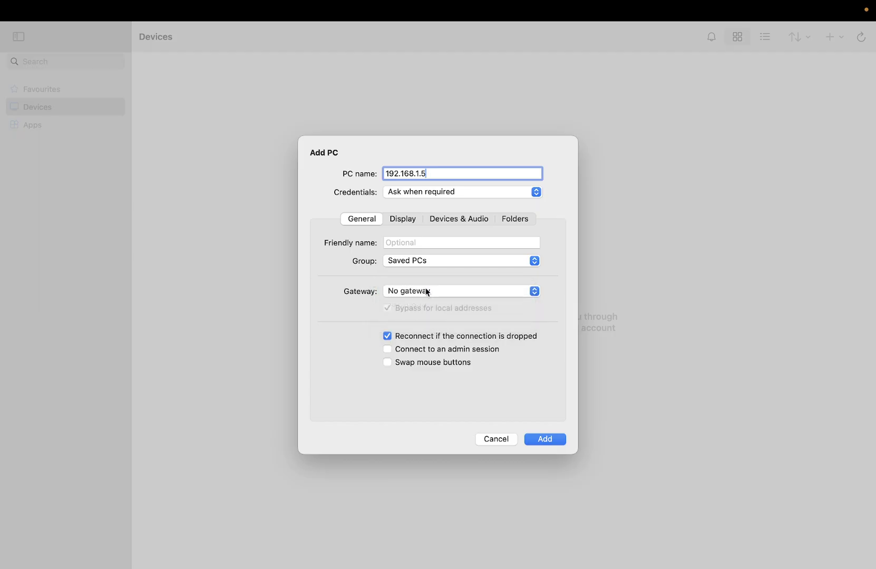
Step: Save the 192.168.1.5 PC, connect to it, and enter the administrator username and password
click(549, 441)
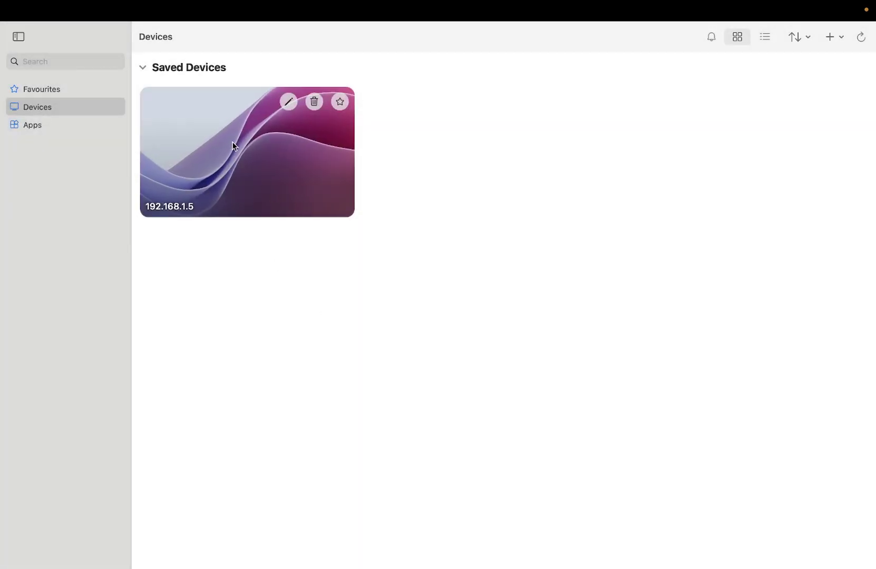
double_click(234, 146)
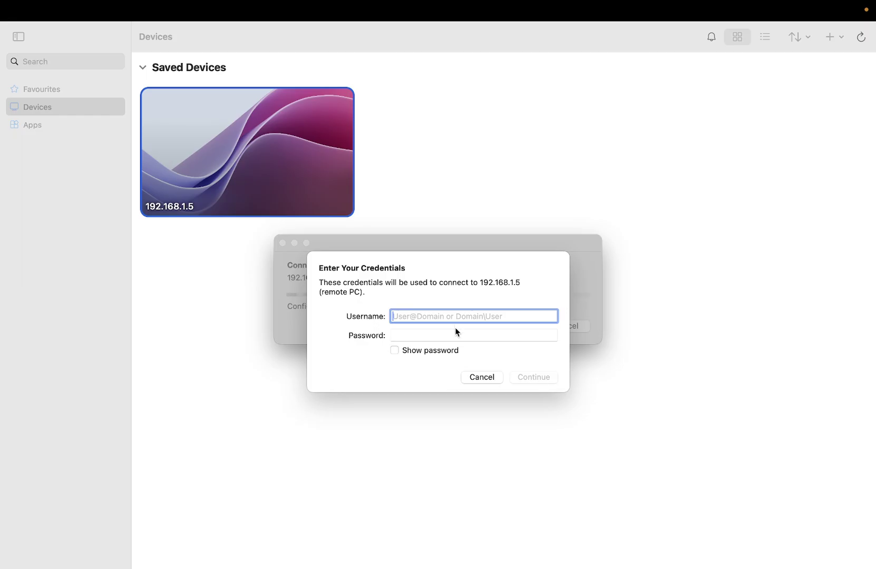
text(dell)
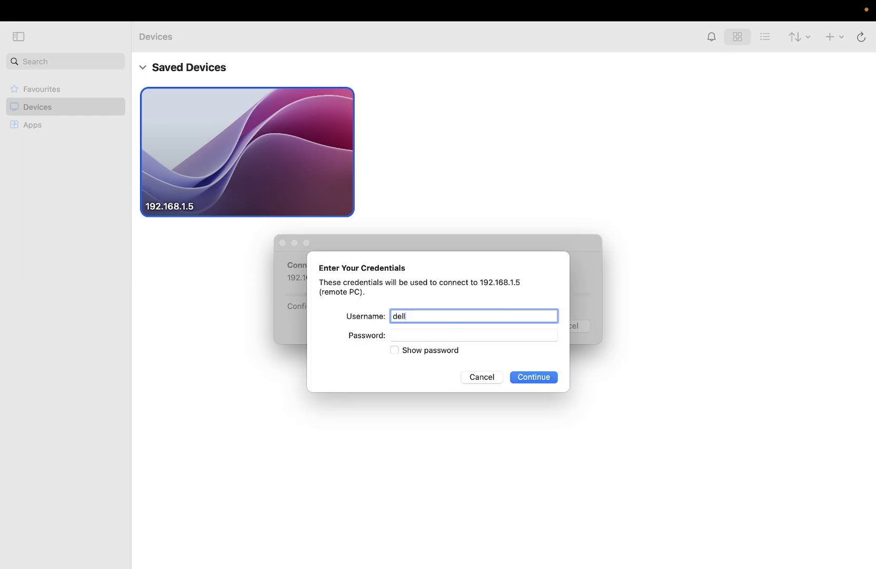
text(\administrator)
click(442, 334)
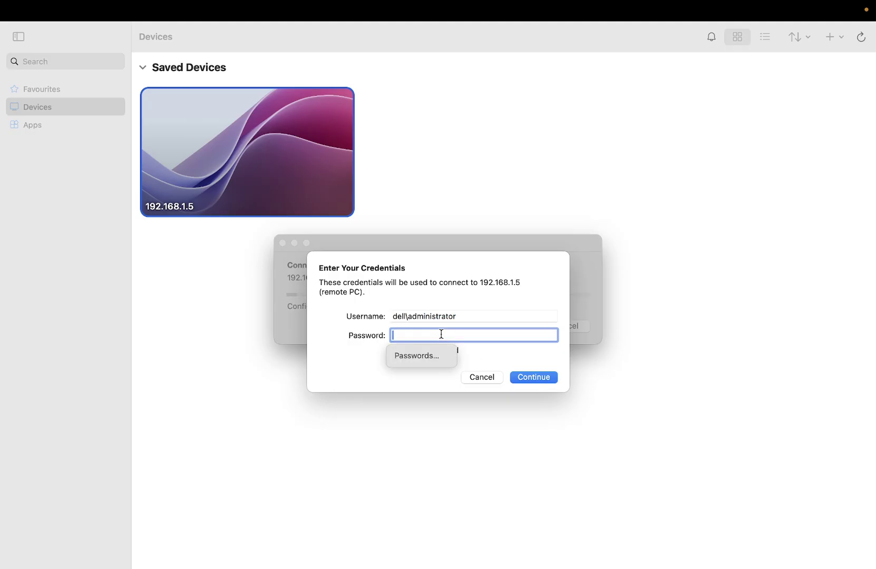
text(******)
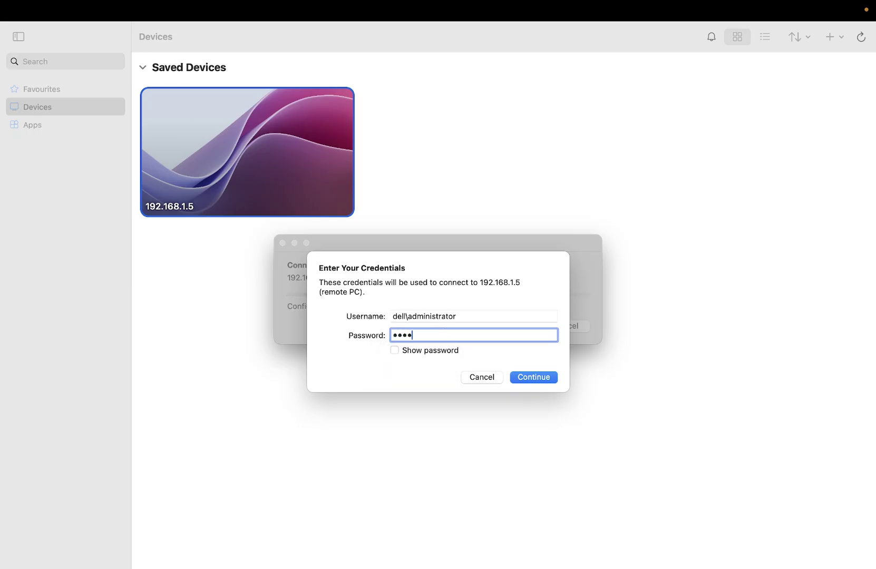
text(**)
Step: Submit the credentials, set the Dell certificate to Always Trust, and continue connecting
click(531, 380)
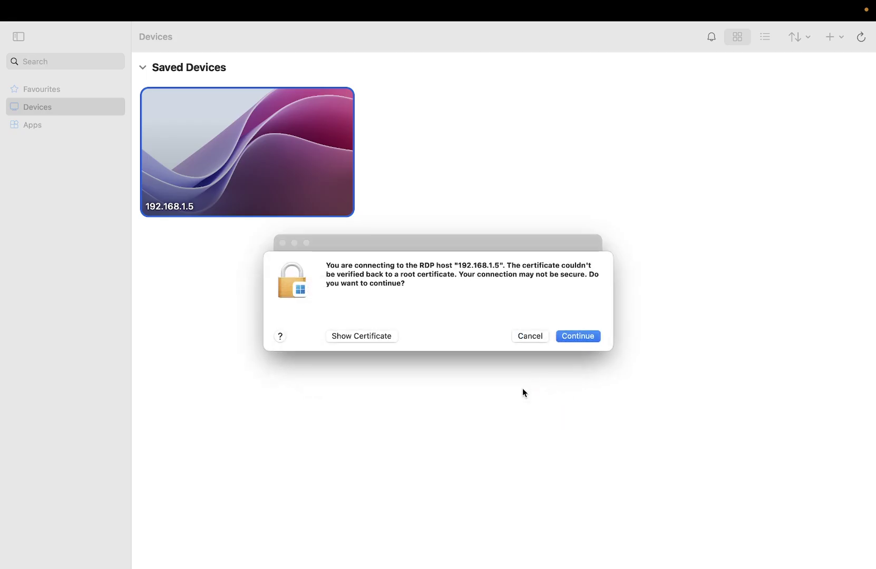
click(377, 337)
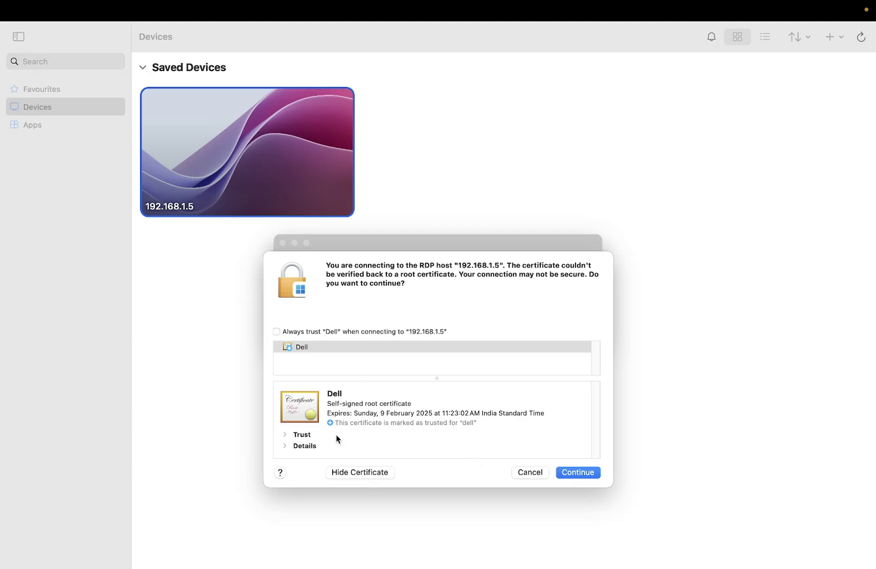
click(284, 435)
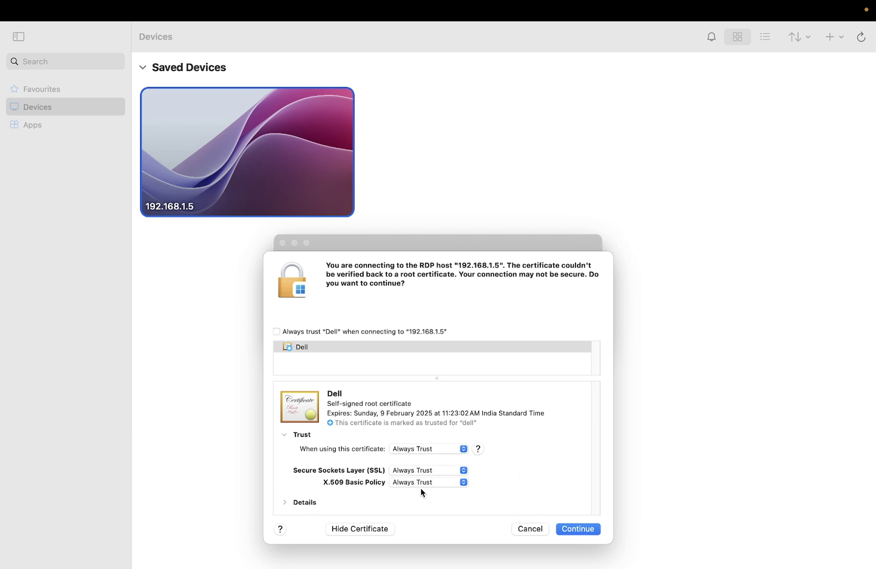
click(425, 449)
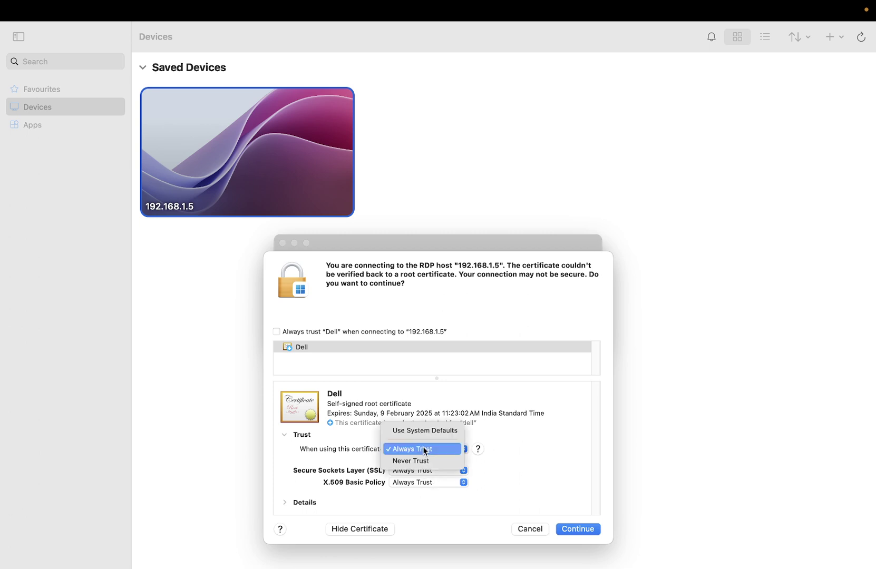
click(425, 450)
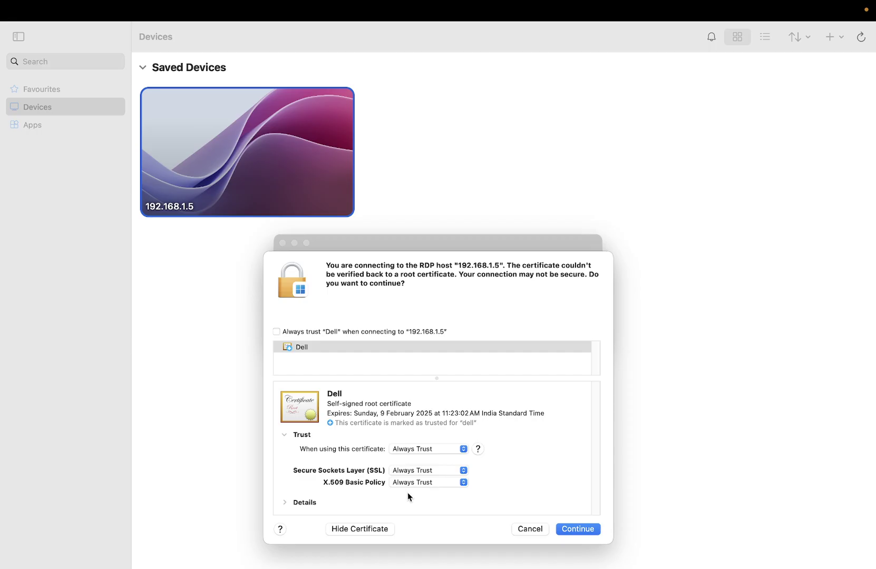
click(286, 502)
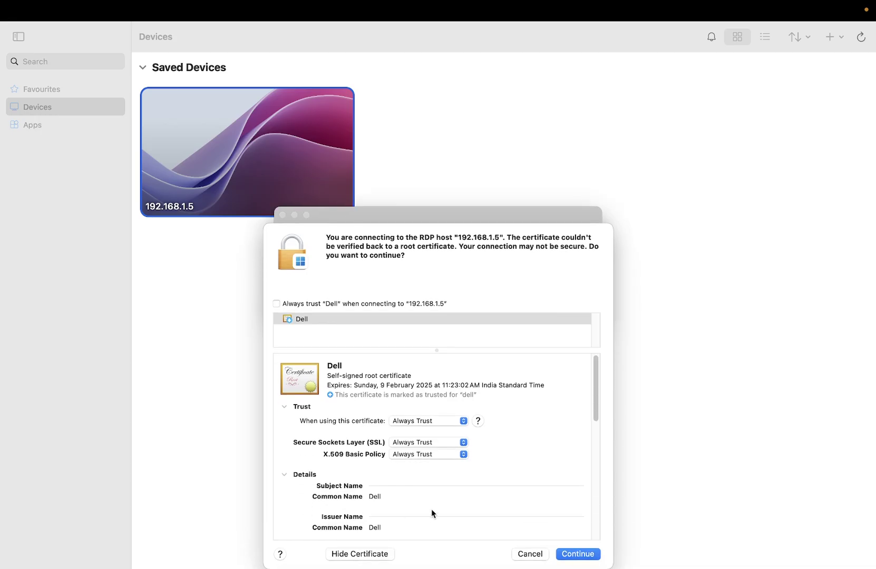
drag(591, 410, 597, 514)
click(579, 553)
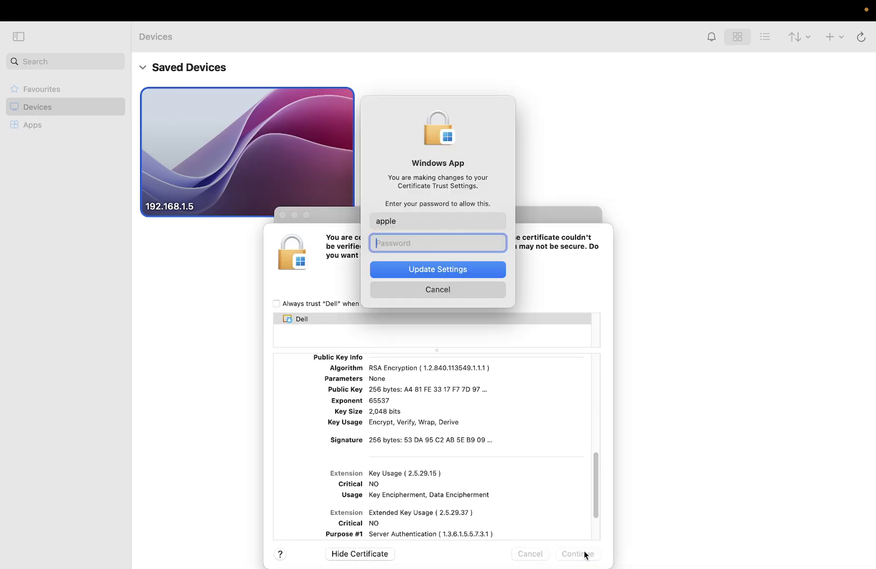
click(462, 296)
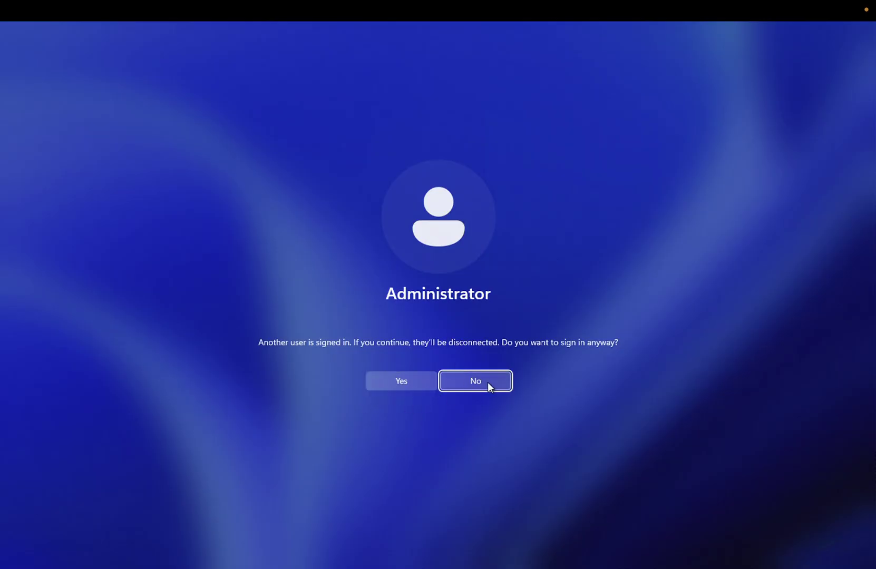
Step: Choose Yes to sign in as Administrator, disconnecting the other signed-in user
click(415, 380)
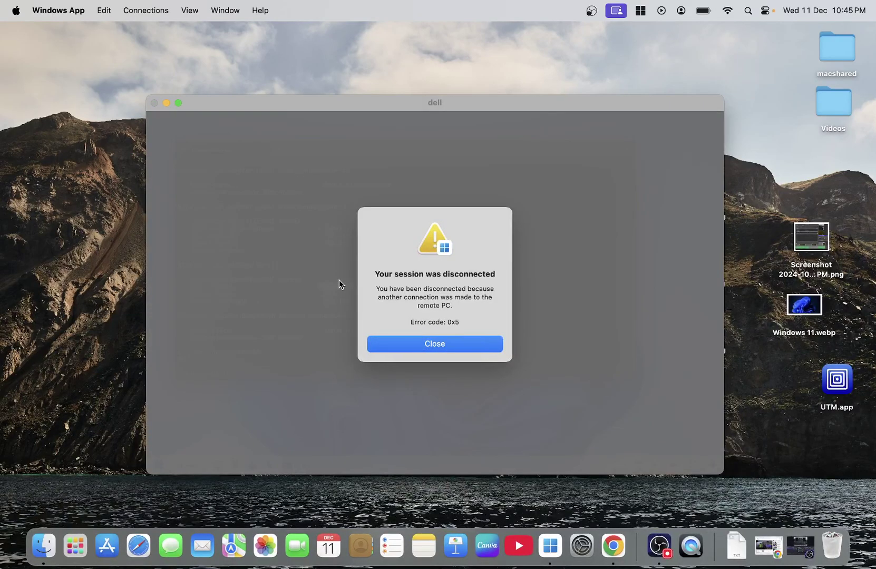
Step: Dismiss the disconnect alert and relaunch Windows App from the Dock to reconnect as Administrator
click(439, 347)
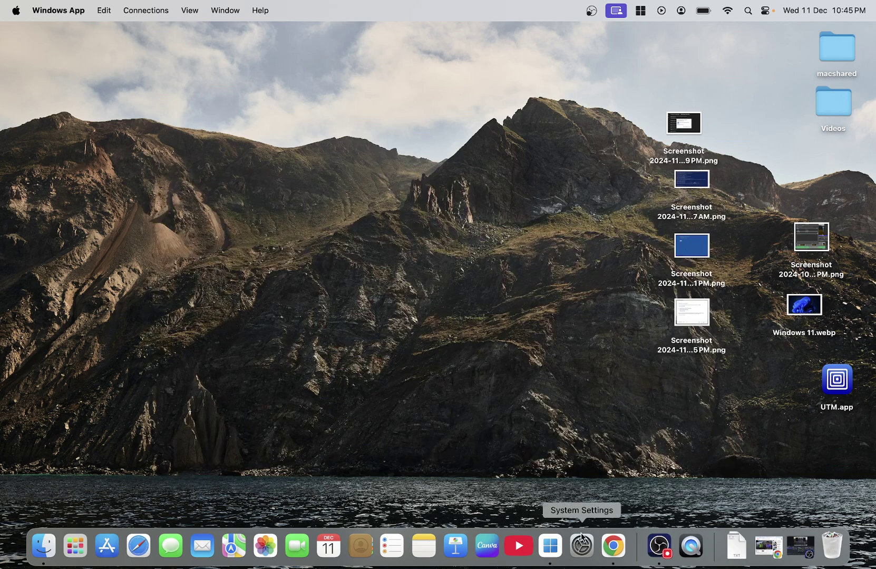
click(552, 544)
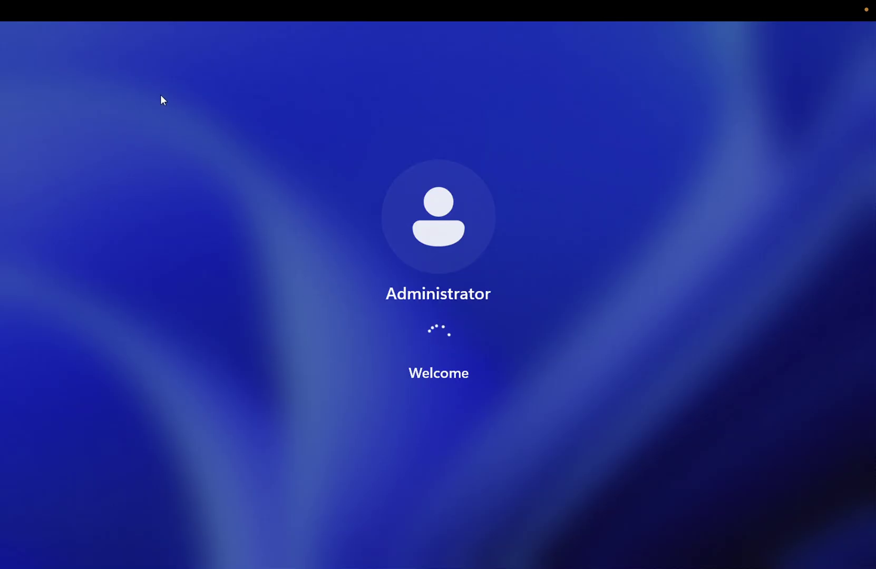
mouse_move(27, 5)
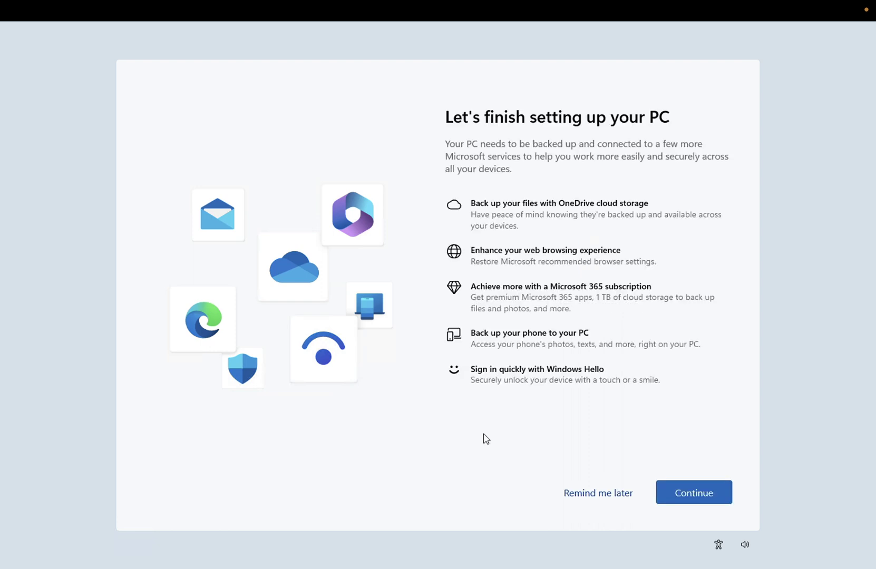
Step: Postpone the remaining PC setup, confirm Administrator is signed in via Start, and exit full screen
click(604, 498)
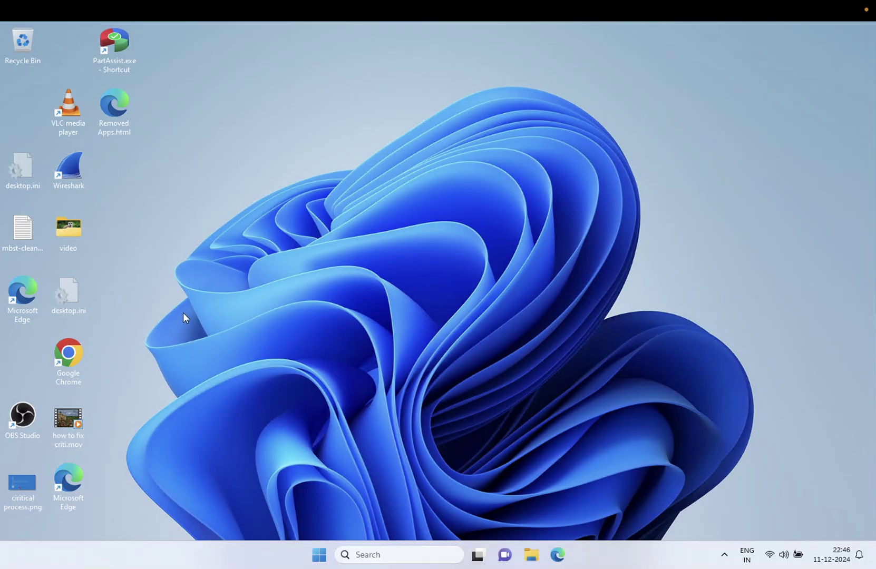
click(318, 555)
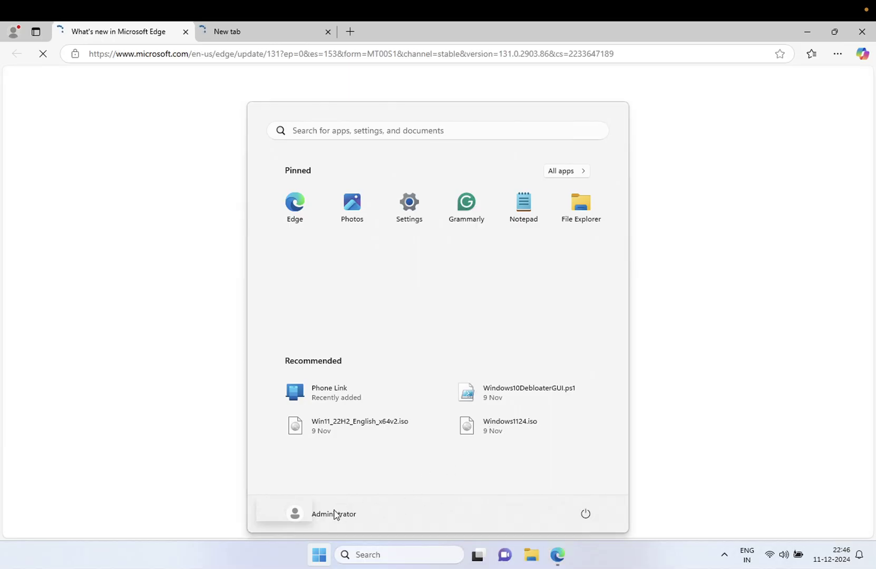
mouse_move(69, 16)
click(32, 30)
click(154, 104)
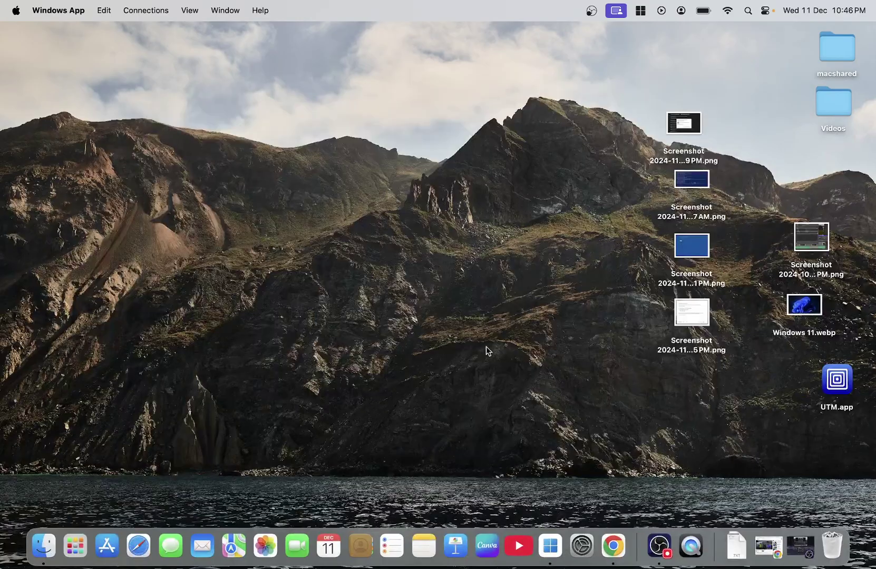
click(550, 545)
mouse_move(252, 172)
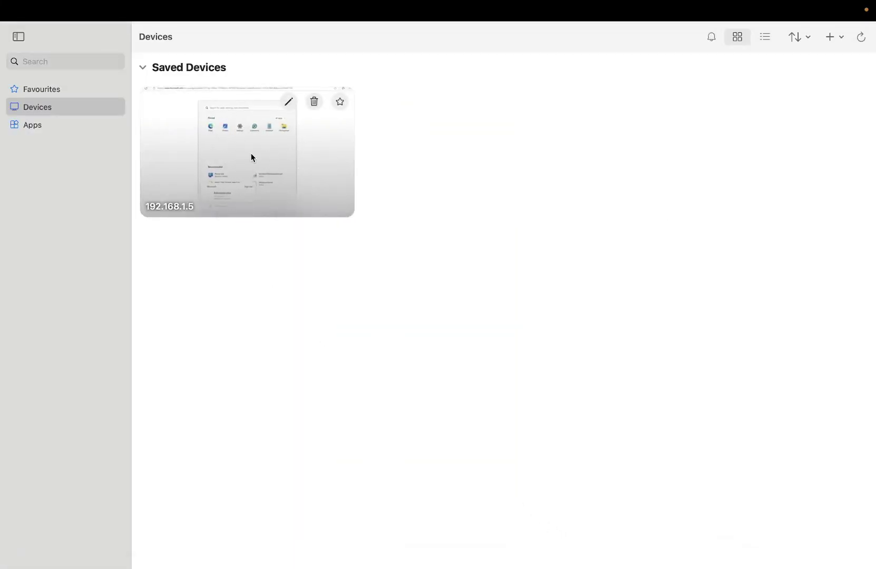
click(826, 40)
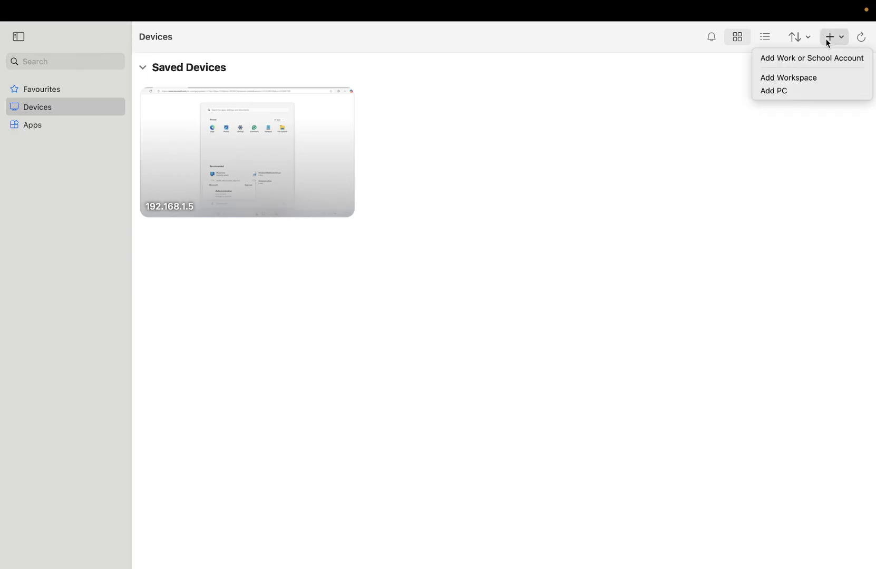
click(781, 92)
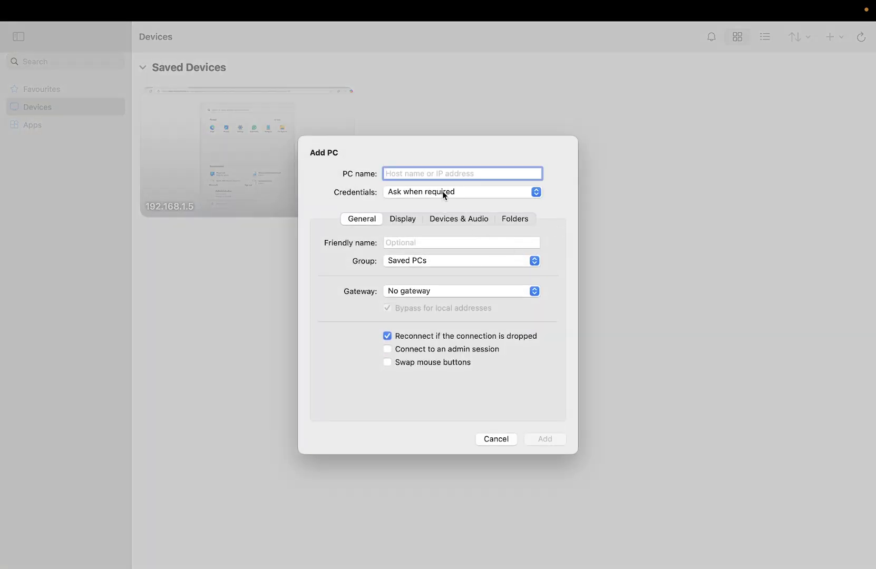
text(dell)
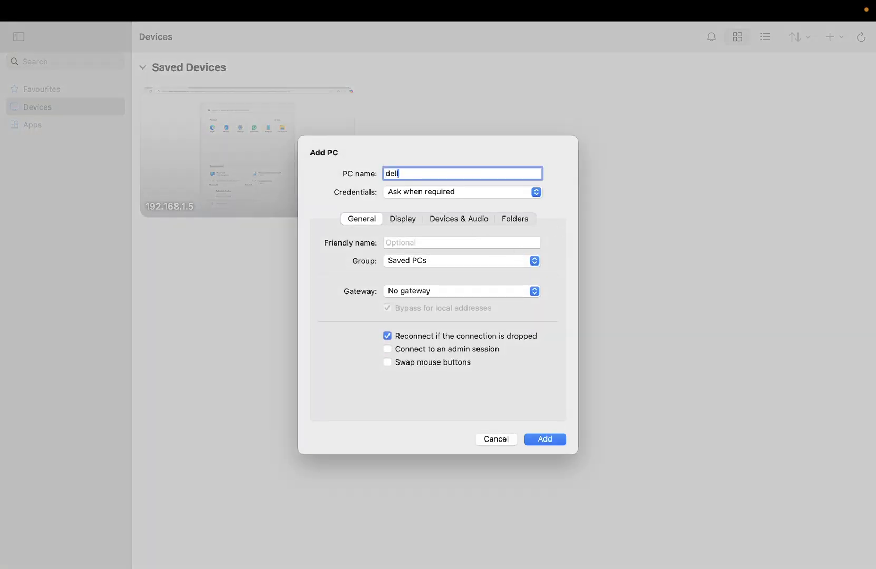
click(449, 190)
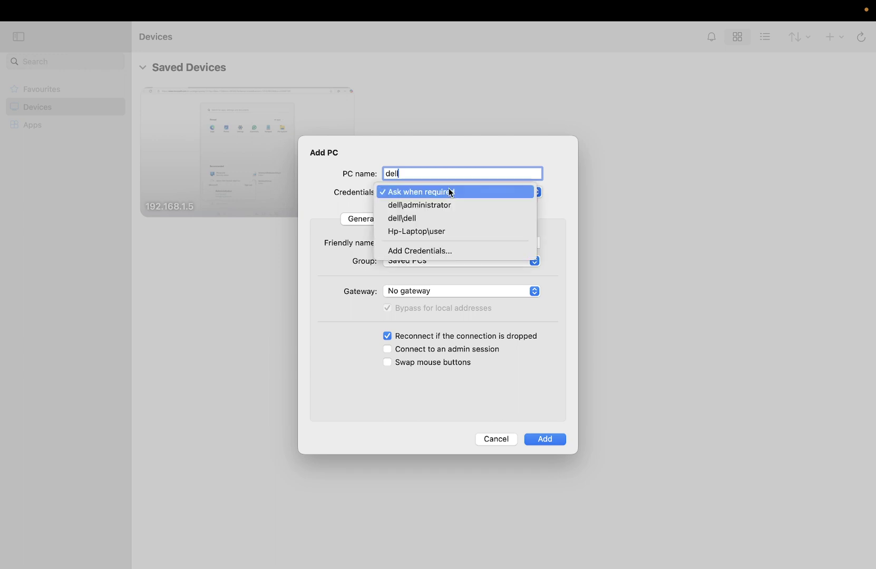
click(413, 220)
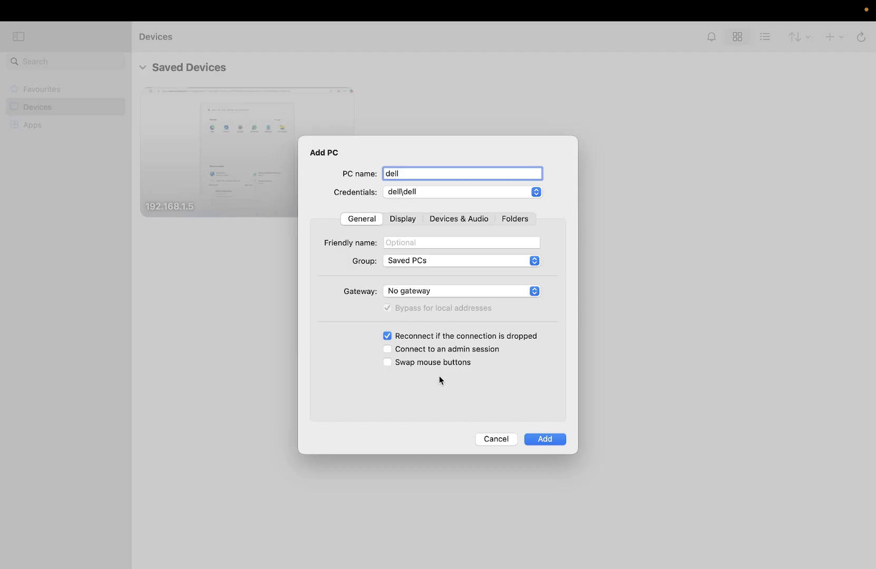
click(550, 438)
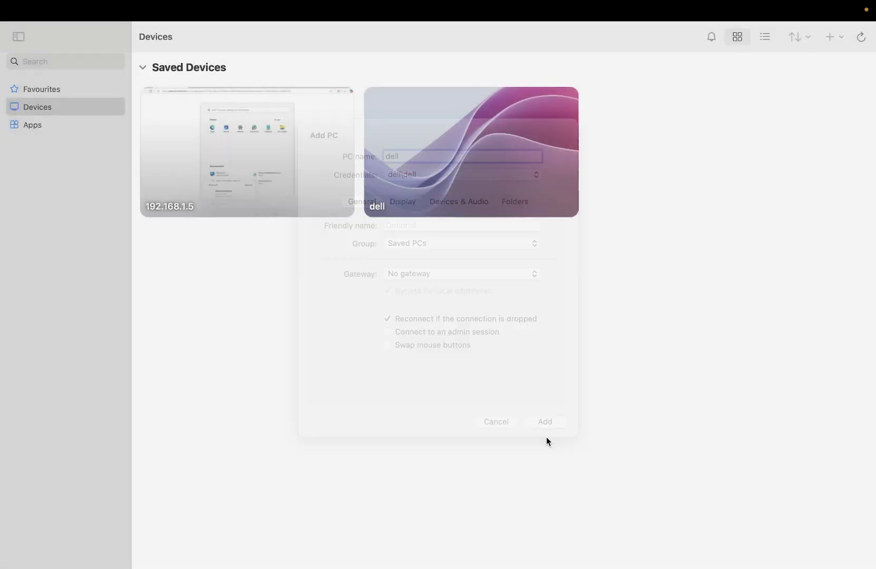
Step: Connect to the dell PC, minimize Command Prompt, and open Start to confirm the dell account
mouse_move(460, 206)
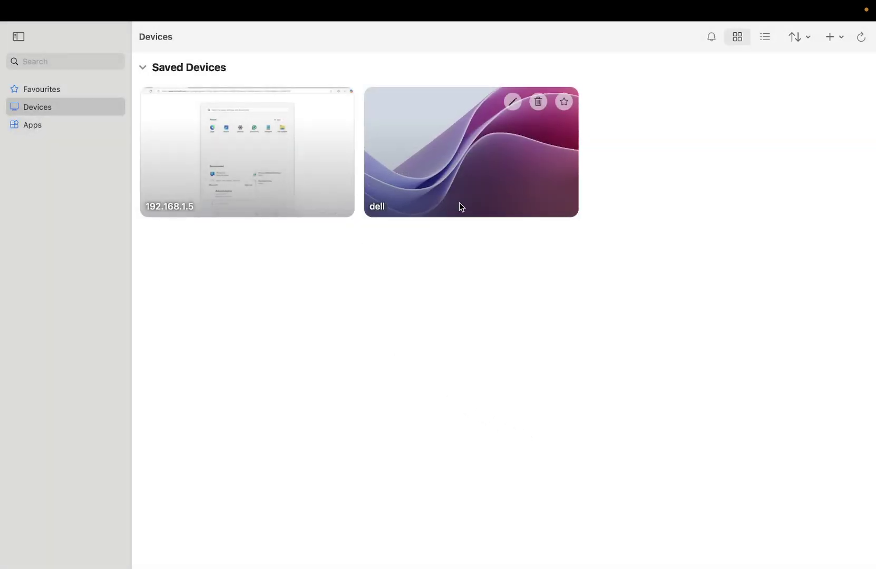
double_click(426, 166)
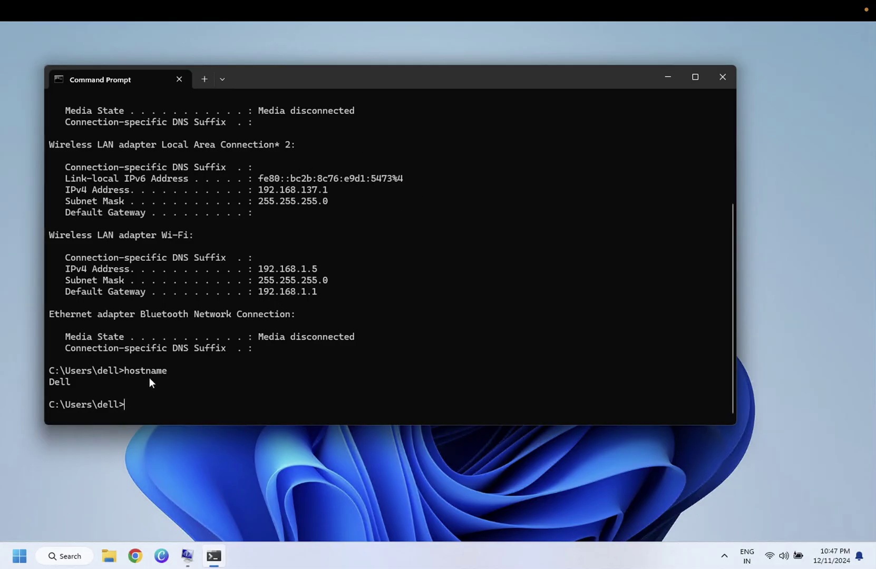
click(665, 78)
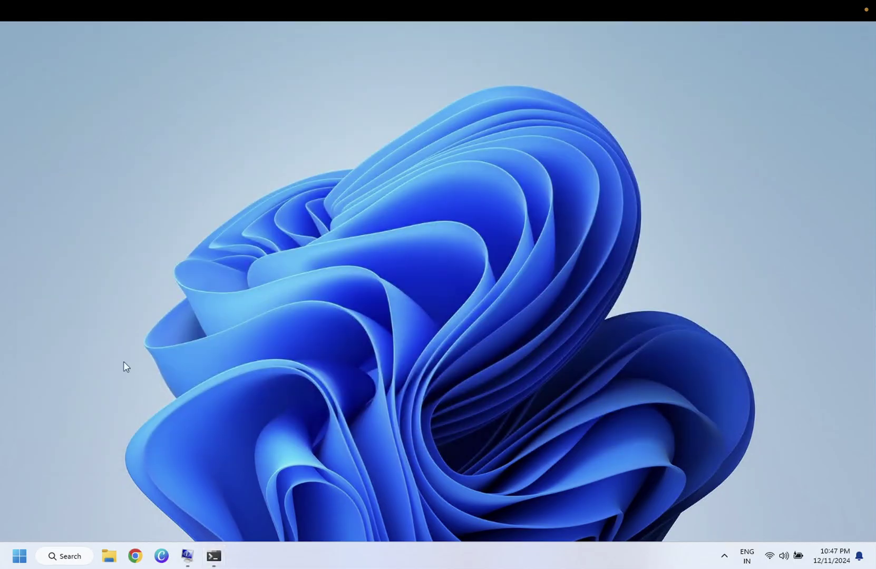
click(22, 562)
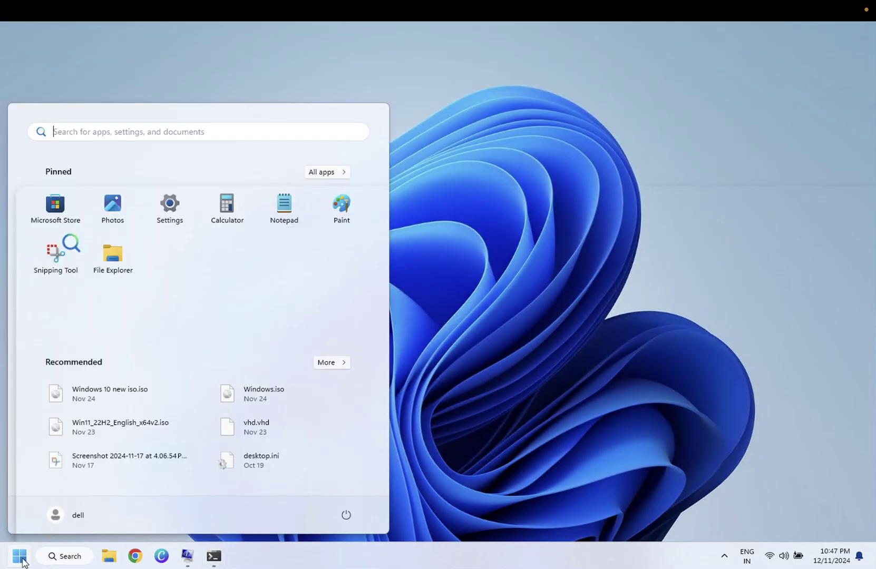
Step: Take the dell session out of full screen and close its window
mouse_move(4, 6)
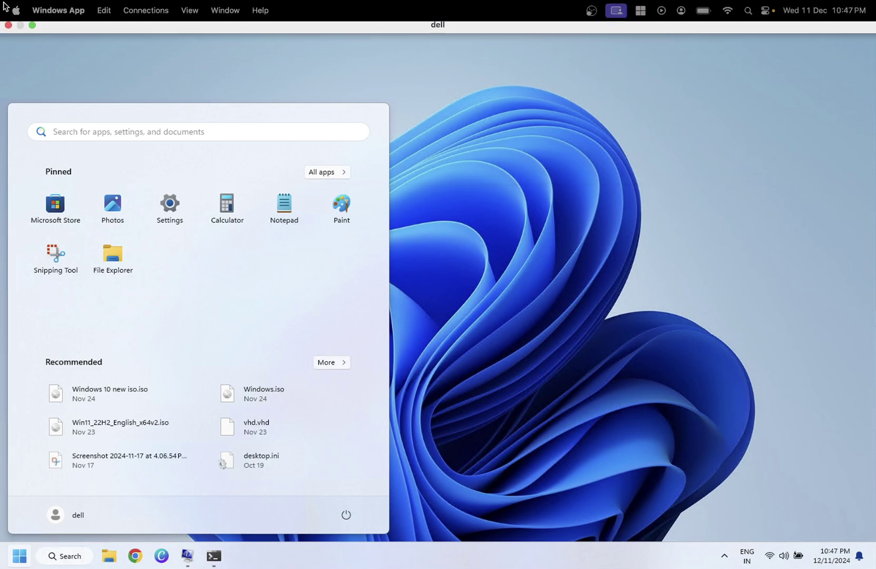
click(30, 31)
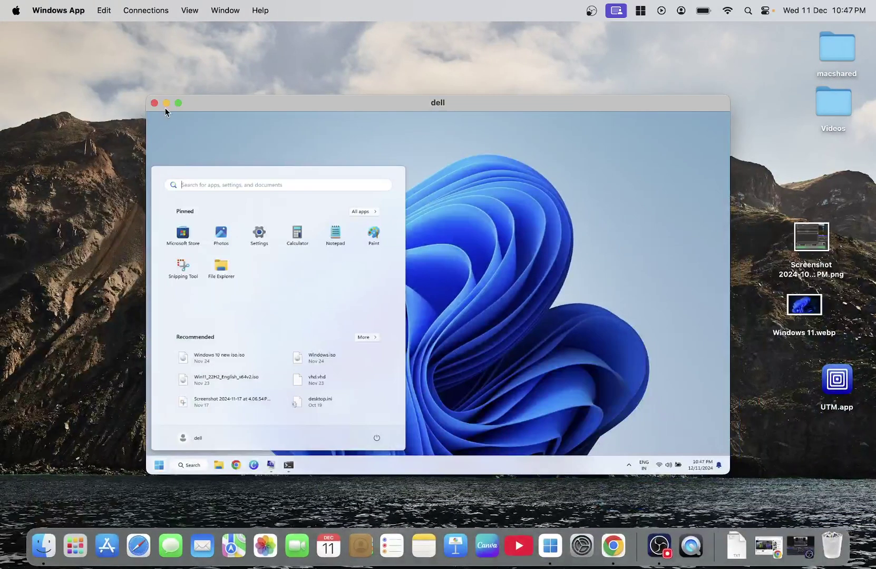
click(154, 104)
Step: Bring Windows App's Devices window back from the Dock and close it
click(543, 550)
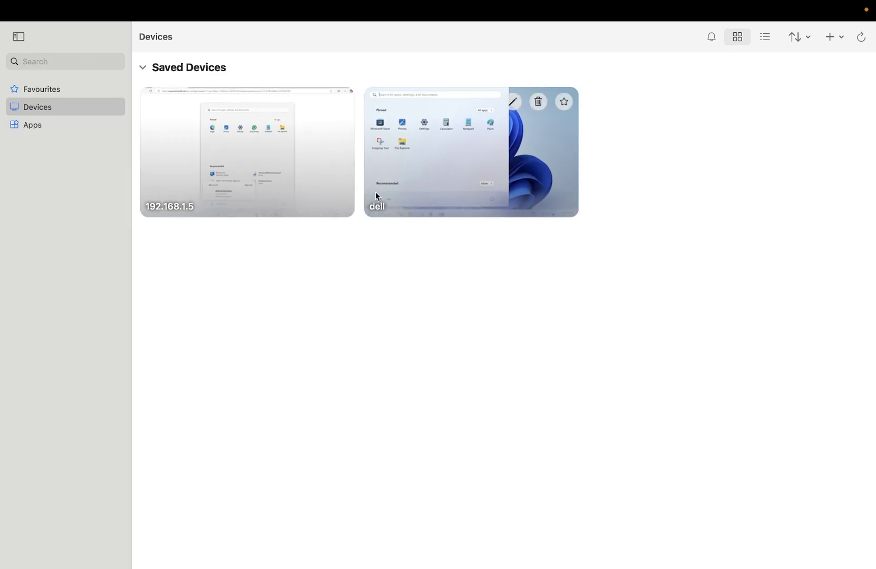
mouse_move(5, 6)
click(15, 36)
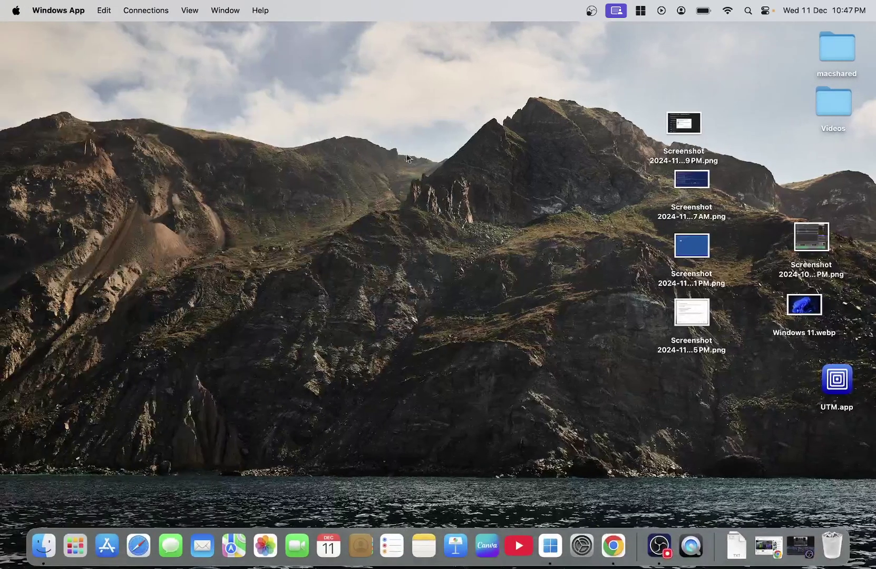